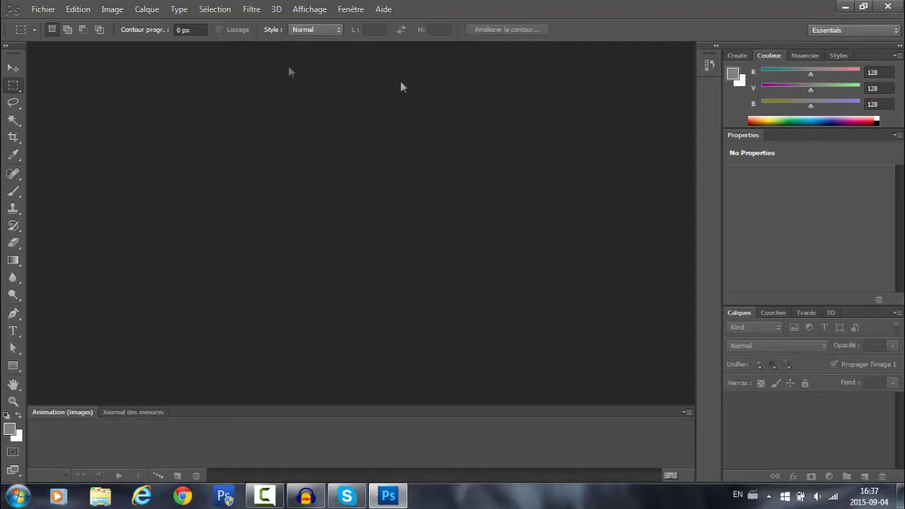
# - Start a new document 1280 pixels wide and 720 pixels high at a resolution of 72 pixels/pouce
pyautogui.click(42, 9)
pyautogui.click(55, 8)
pyautogui.click(41, 8)
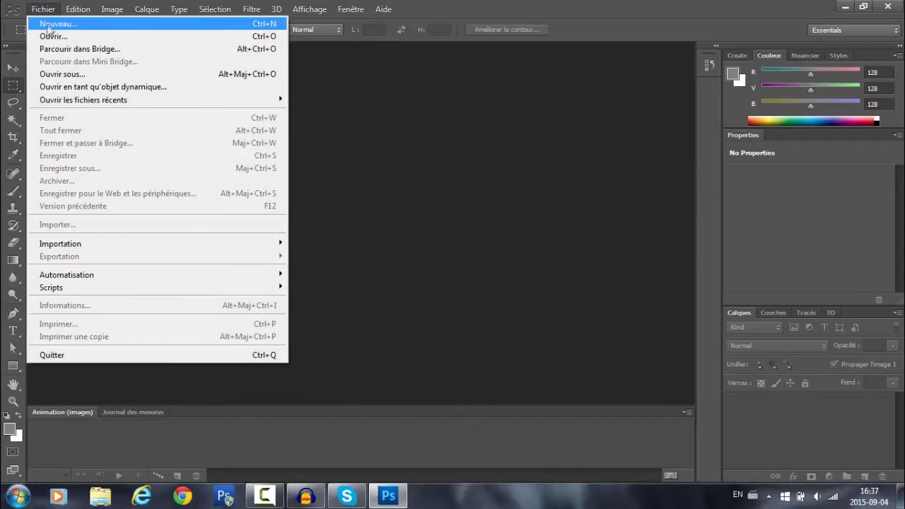
pyautogui.click(48, 25)
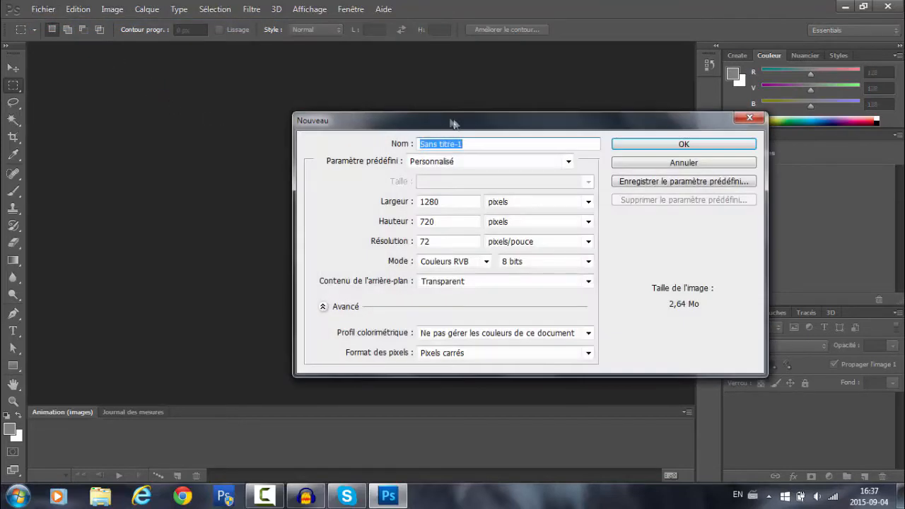
pyautogui.doubleClick(449, 203)
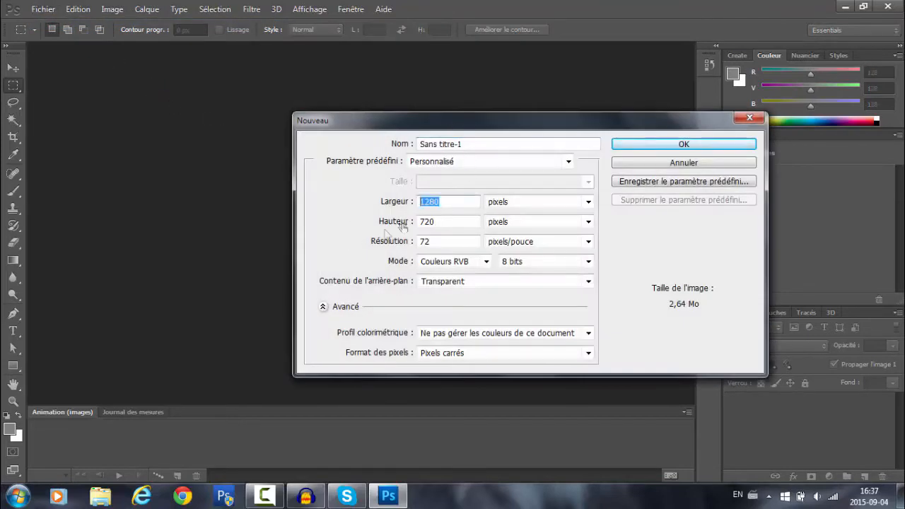
pyautogui.doubleClick(446, 219)
pyautogui.doubleClick(468, 244)
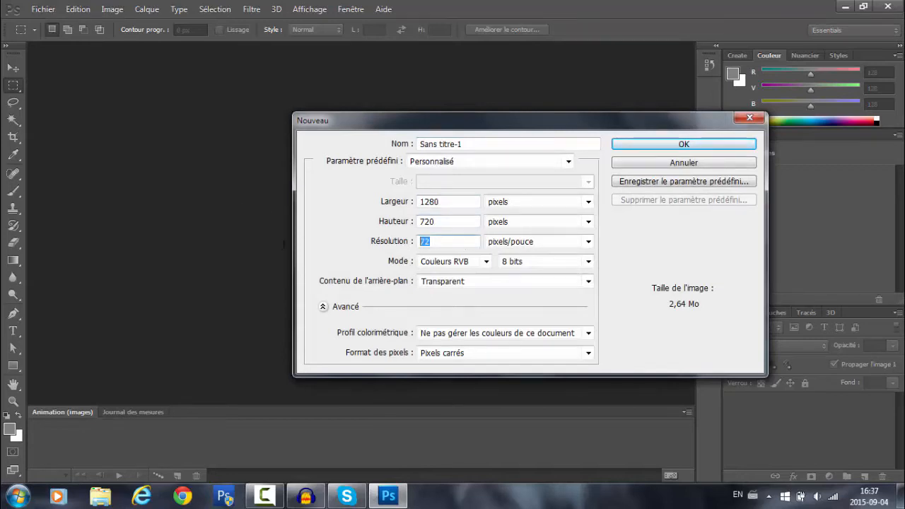
# - Choose Couleurs RVB mode at 8 bits with a Transparent background for the new document and create it
pyautogui.click(486, 262)
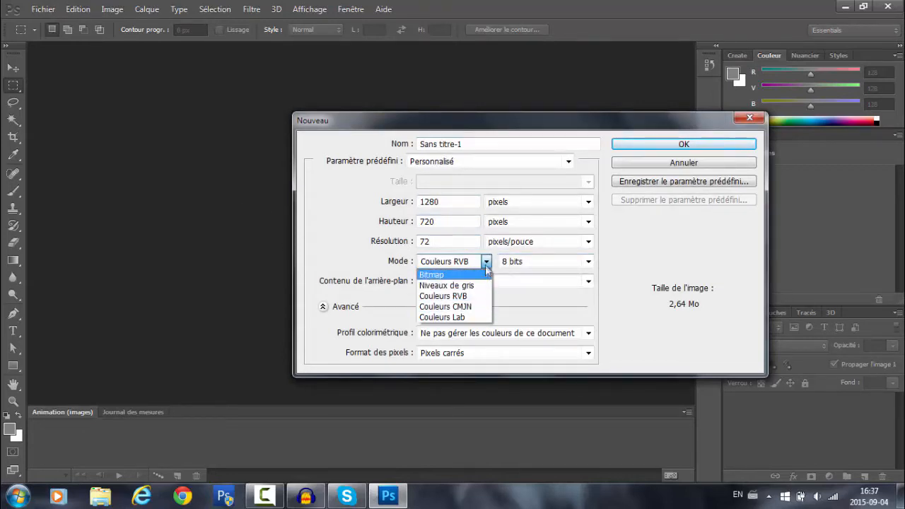
pyautogui.click(475, 262)
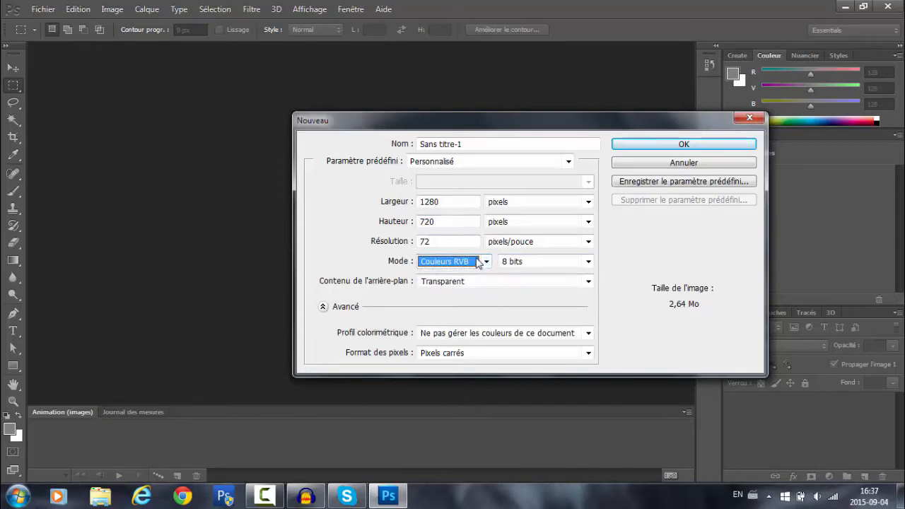
pyautogui.click(485, 262)
pyautogui.click(460, 297)
pyautogui.click(525, 270)
pyautogui.click(503, 277)
pyautogui.click(443, 284)
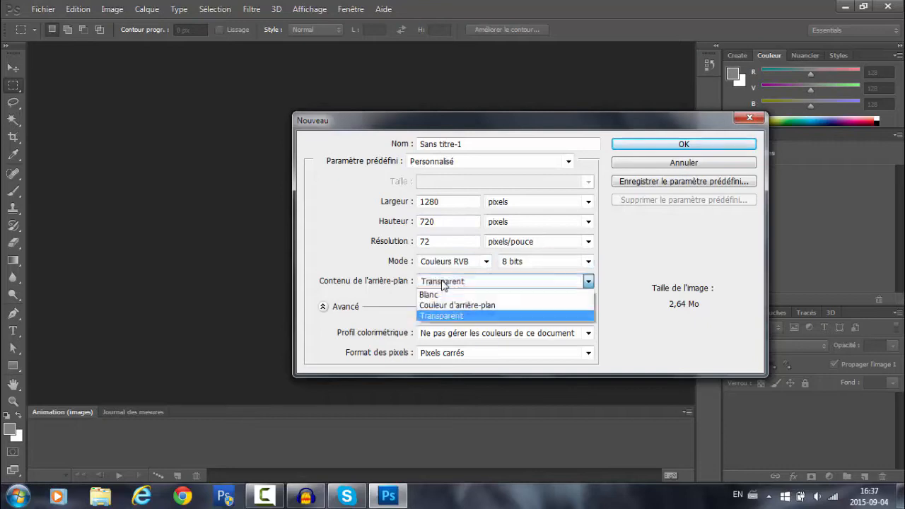
pyautogui.click(443, 284)
pyautogui.click(443, 283)
pyautogui.click(443, 283)
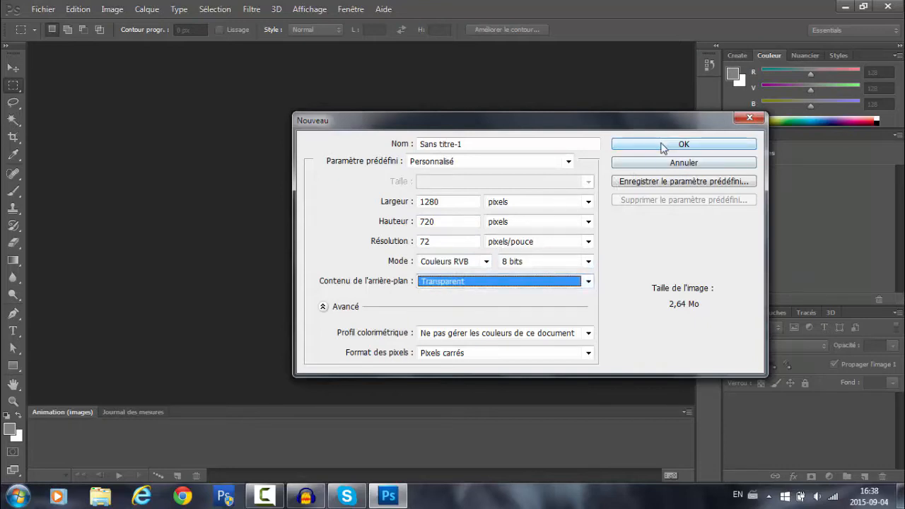
pyautogui.click(661, 146)
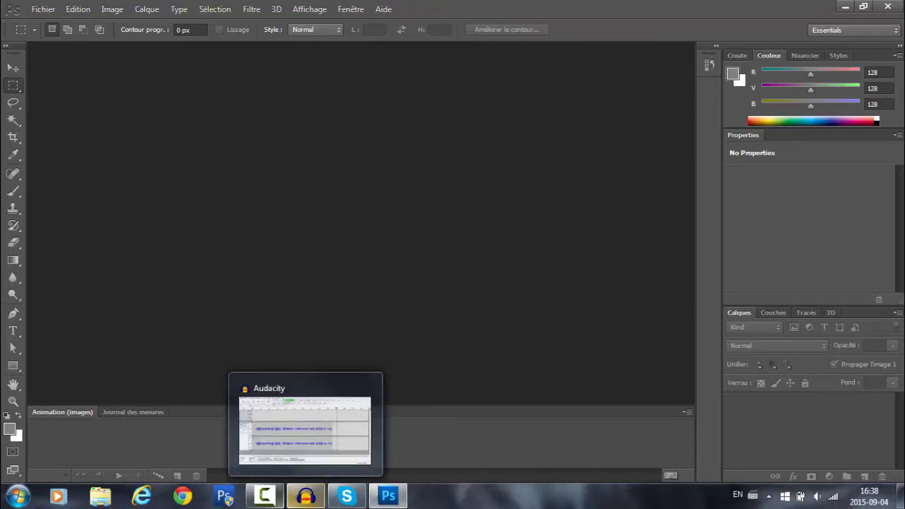
pyautogui.moveTo(265, 495)
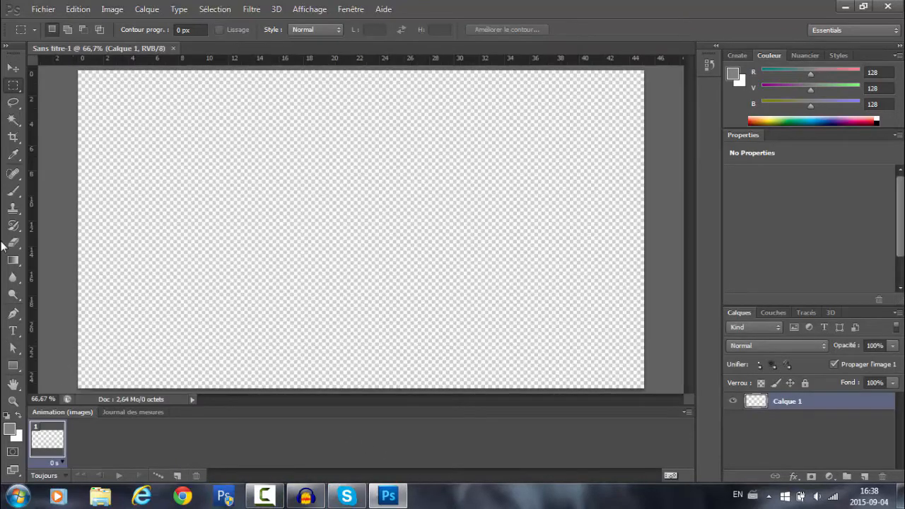
# - Draw a filled circle about 602 by 600 px with the Ellipse tool and move it up so it sits vertically centred on the canvas
pyautogui.click(15, 370)
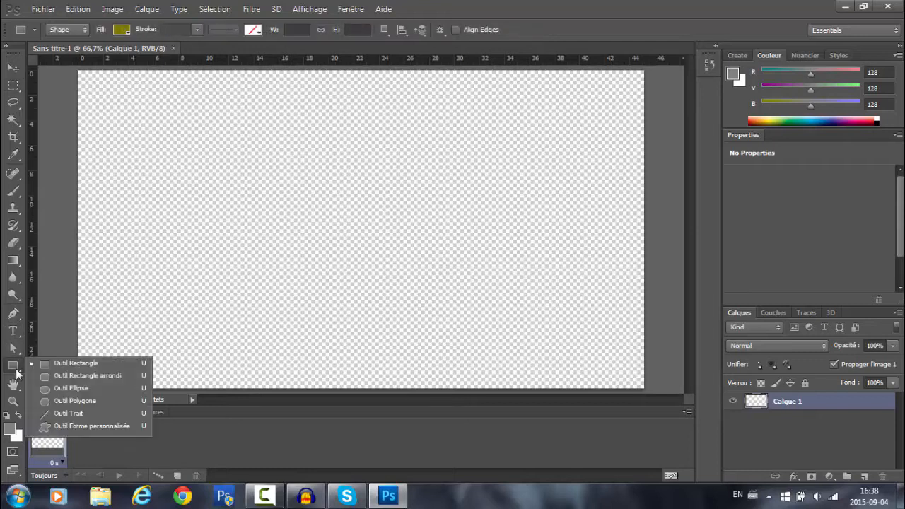
pyautogui.click(71, 388)
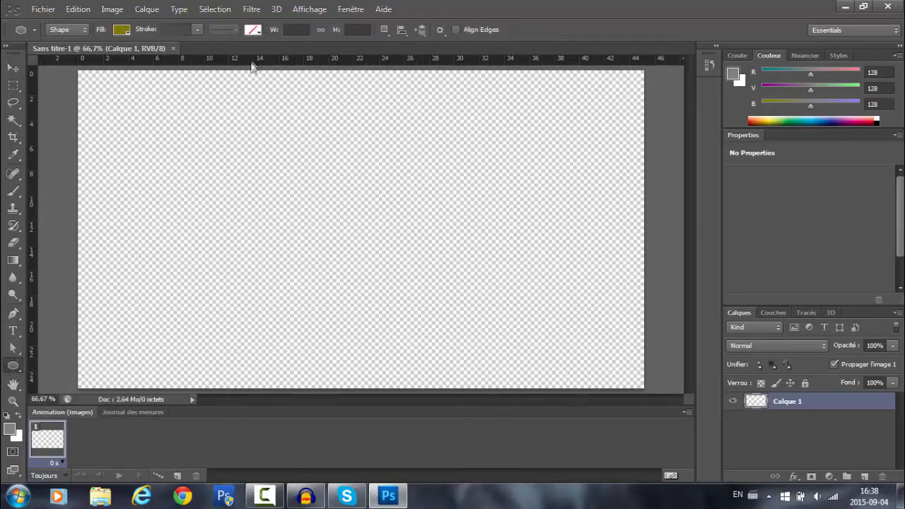
pyautogui.moveTo(205, 121); pyautogui.dragTo(441, 365)
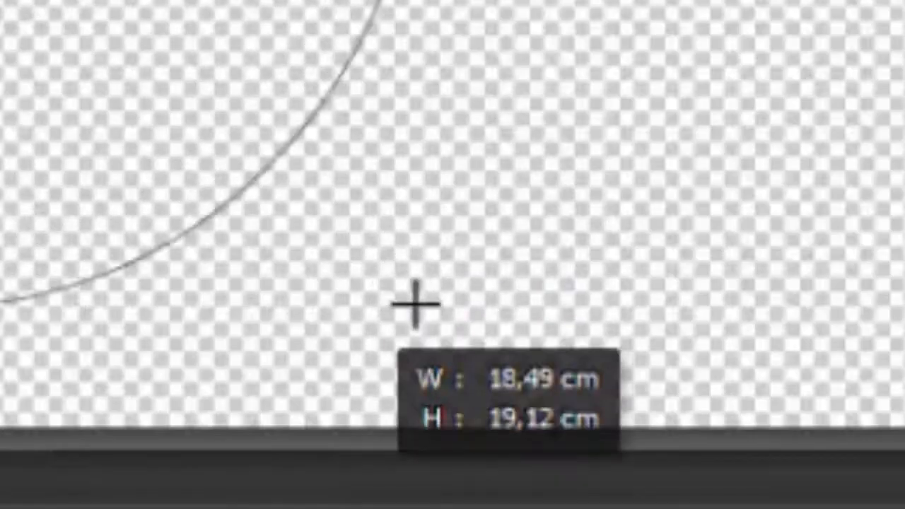
pyautogui.moveTo(415, 304); pyautogui.dragTo(578, 400)
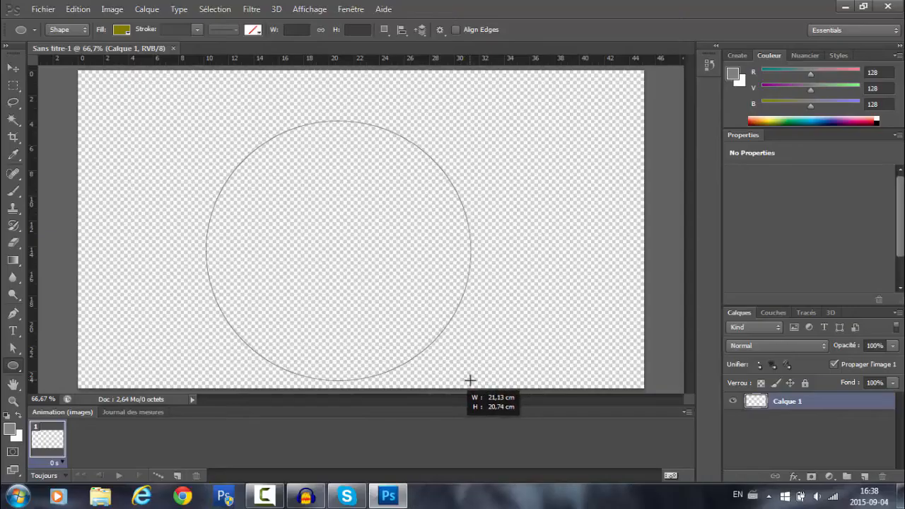
pyautogui.moveTo(470, 380); pyautogui.dragTo(472, 378)
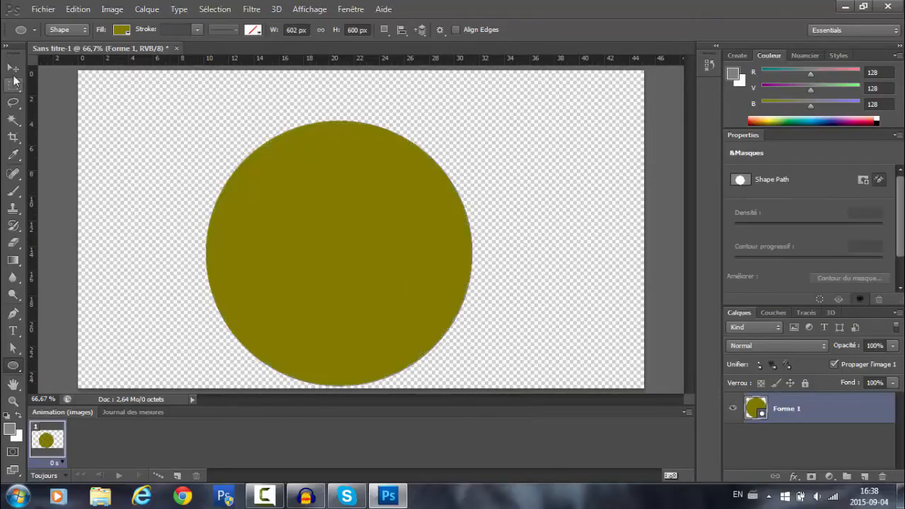
pyautogui.click(13, 67)
pyautogui.moveTo(353, 259); pyautogui.dragTo(353, 237)
# - Draw a second, smaller circle about 497 by 503 px and centre it inside the first circle
pyautogui.click(13, 365)
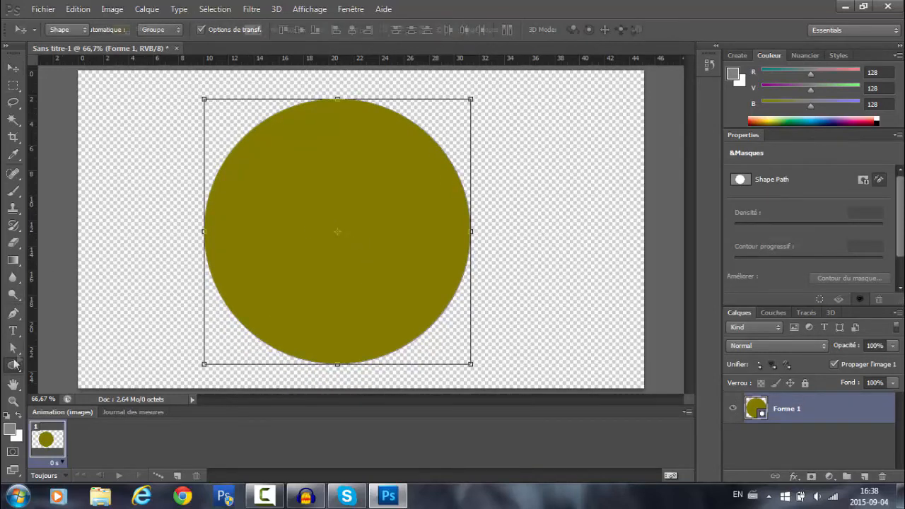
pyautogui.moveTo(256, 159); pyautogui.dragTo(464, 372)
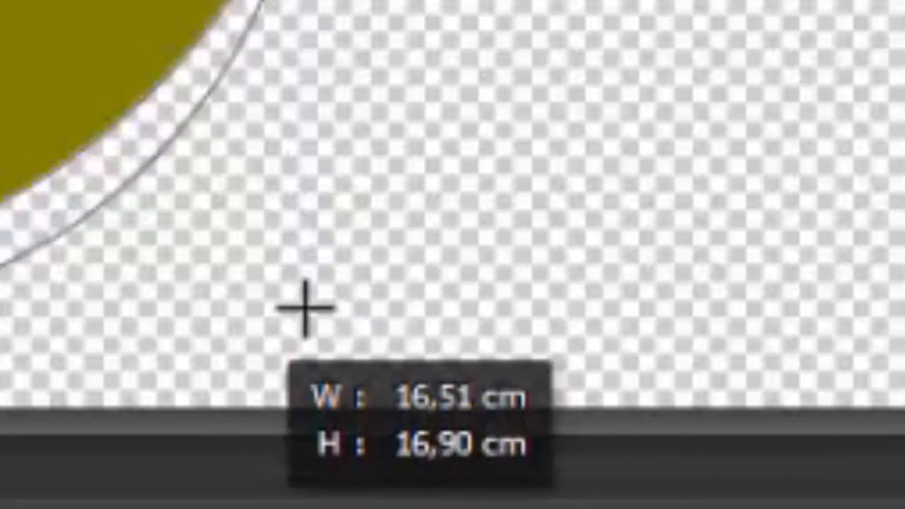
pyautogui.moveTo(305, 308); pyautogui.dragTo(362, 360)
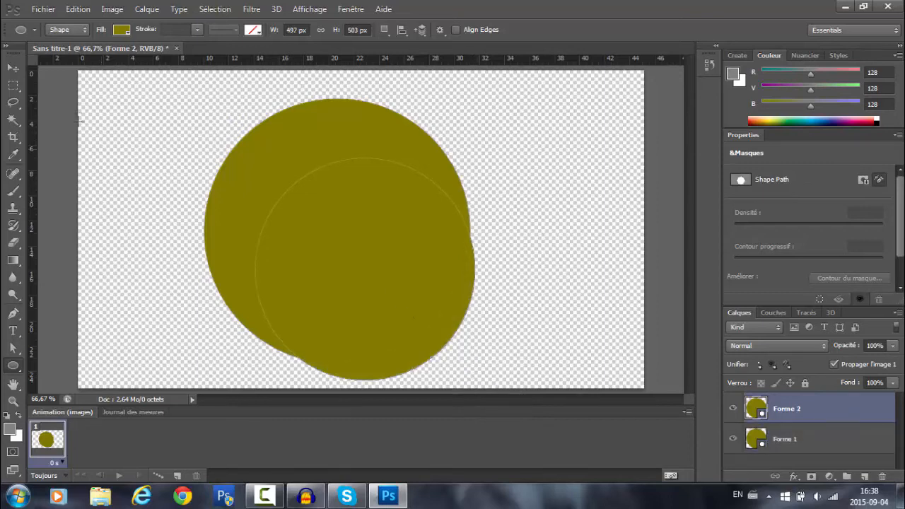
pyautogui.click(13, 68)
pyautogui.moveTo(372, 264); pyautogui.dragTo(358, 221)
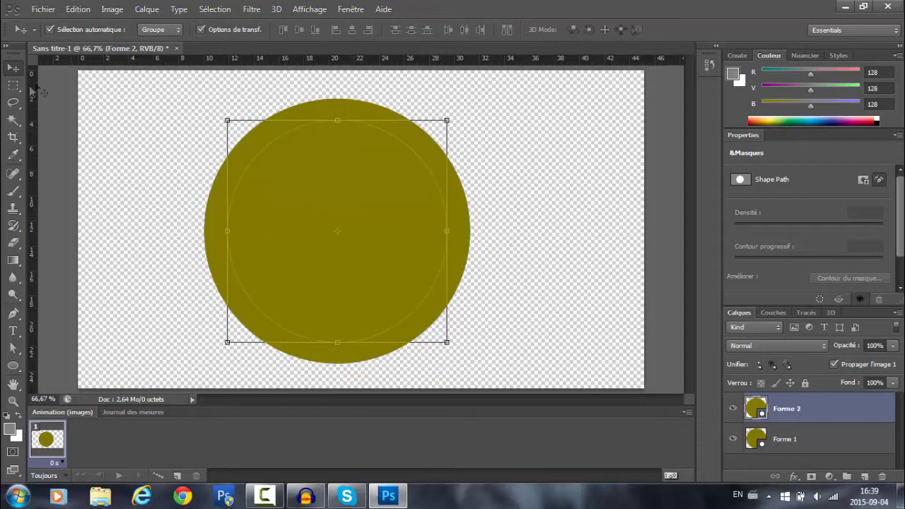
# - Rasterize both circle shape layers, Forme 2 and Forme 1
pyautogui.rightClick(834, 403)
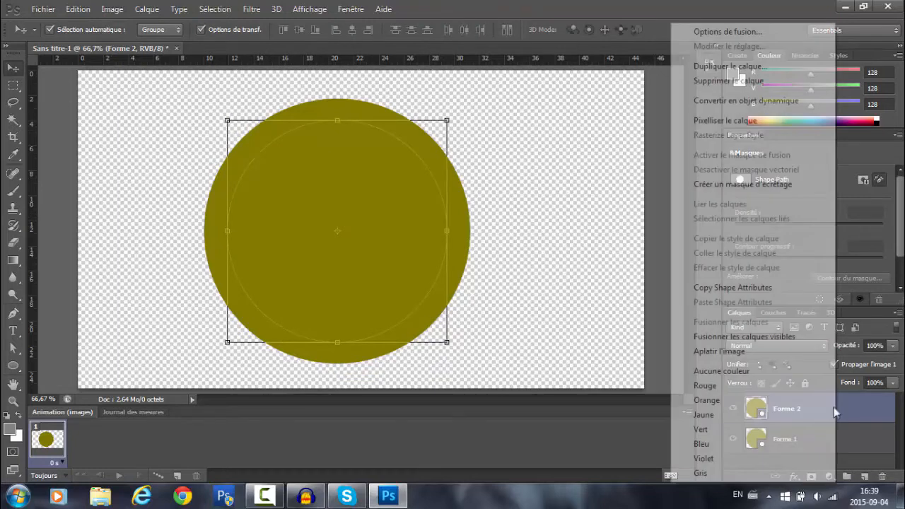
pyautogui.click(746, 121)
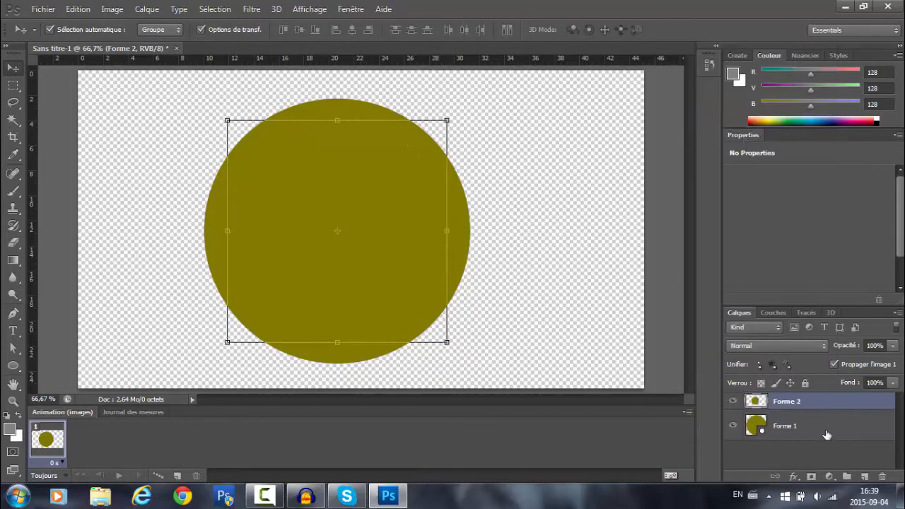
pyautogui.rightClick(784, 426)
pyautogui.click(730, 122)
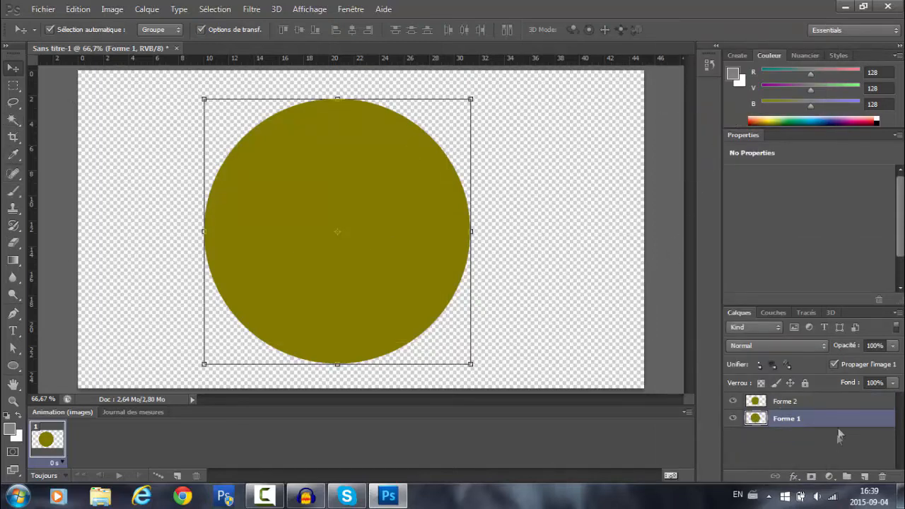
# - Select the inner circle on Forme 2 with the Magic Wand and delete that area from both Forme 2 and Forme 1
pyautogui.click(811, 406)
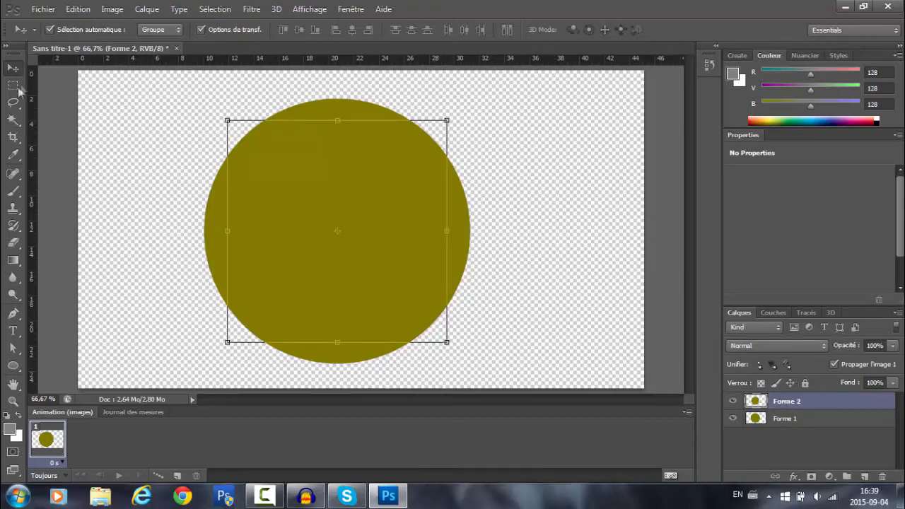
pyautogui.moveTo(12, 120); pyautogui.dragTo(59, 124)
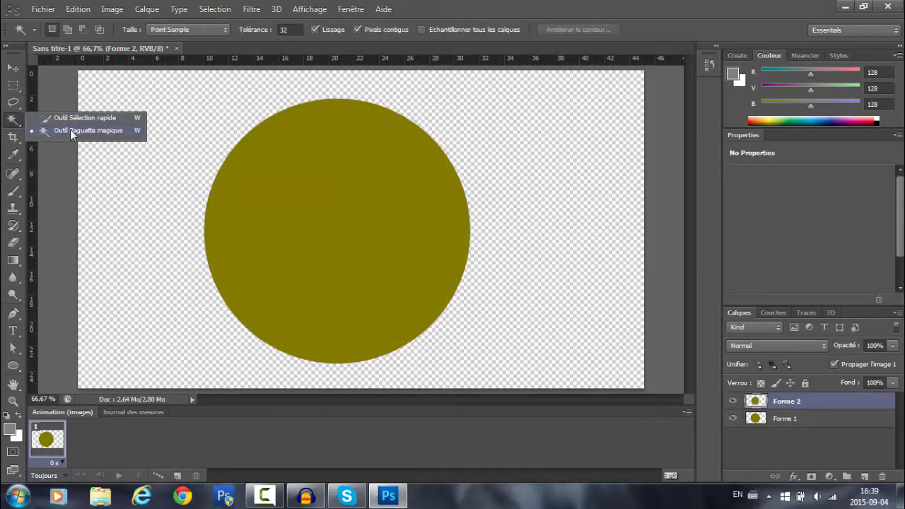
pyautogui.click(70, 130)
pyautogui.click(341, 230)
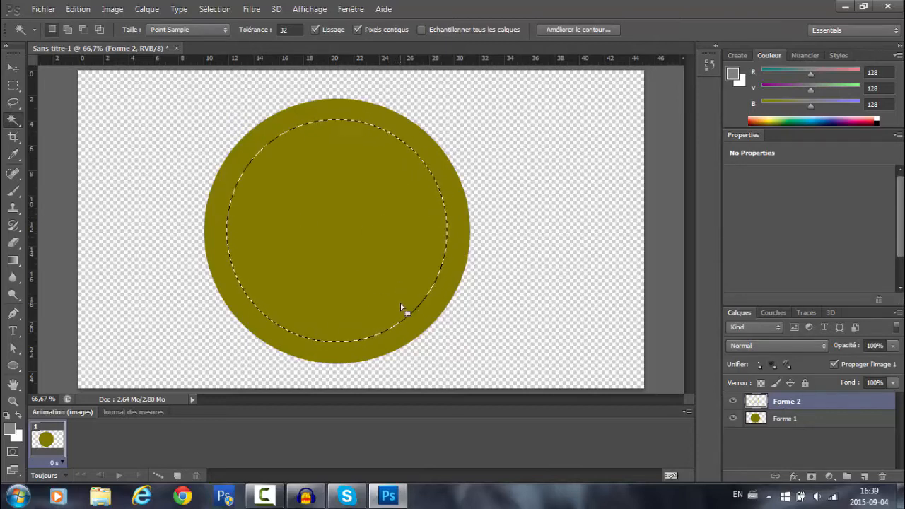
pyautogui.press('Delete')
pyautogui.click(805, 421)
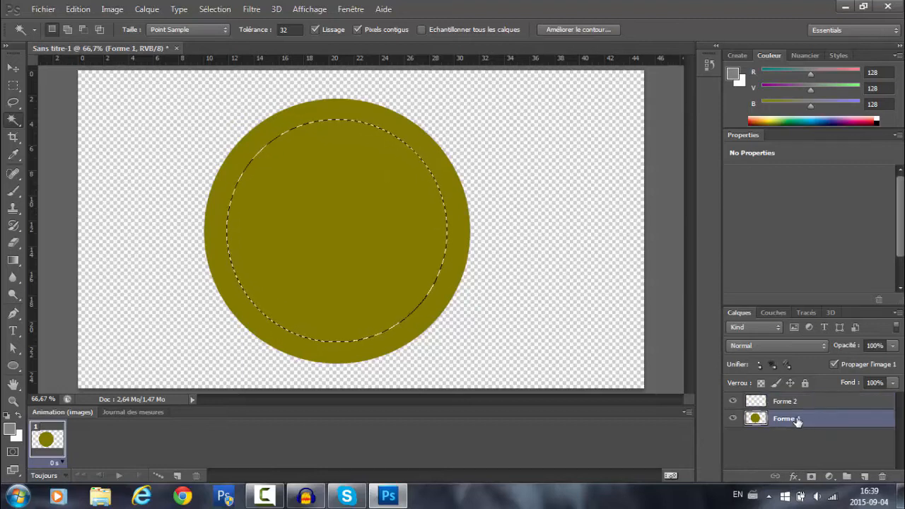
pyautogui.press('Delete')
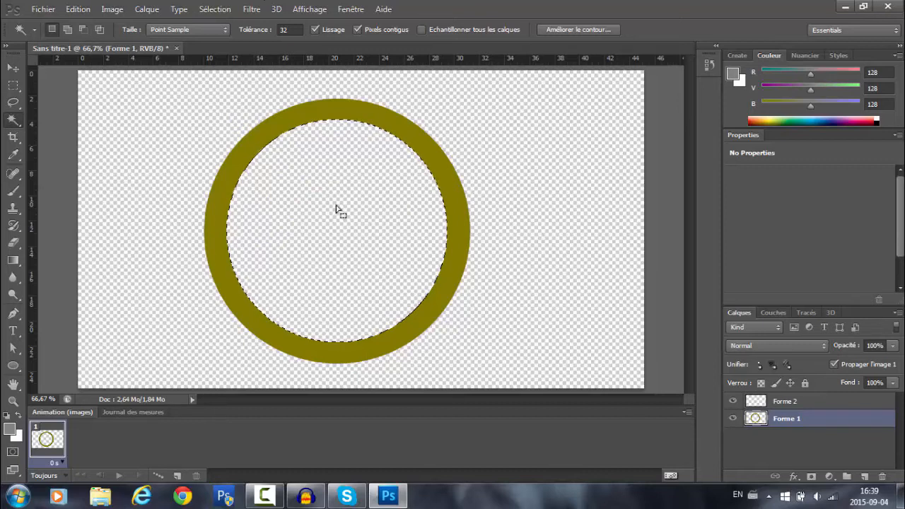
# - Set the horizontal Type tool to the N ! C E Tag font at 330 pt
pyautogui.click(13, 334)
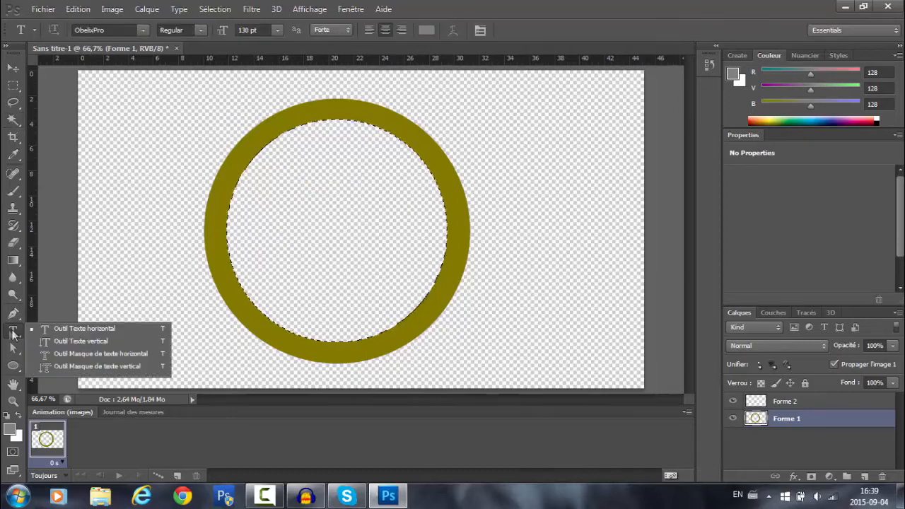
pyautogui.click(243, 29)
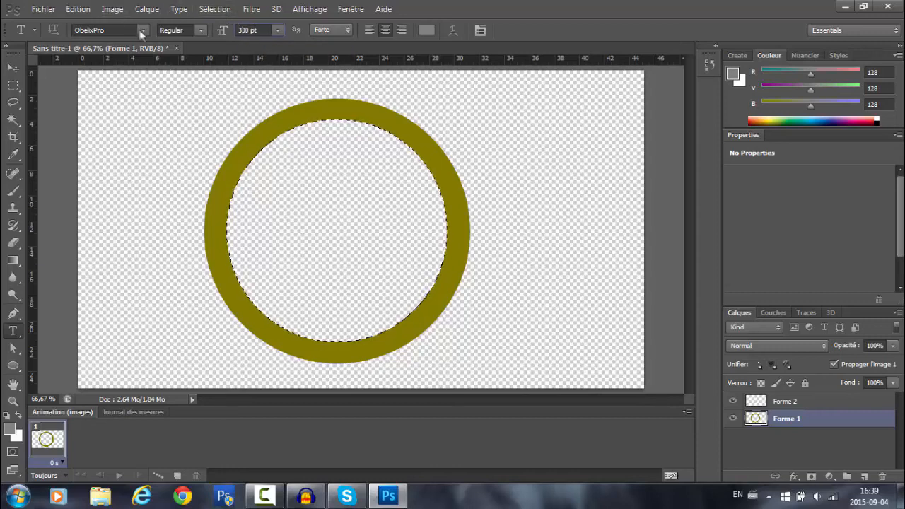
pyautogui.click(142, 30)
pyautogui.click(175, 45)
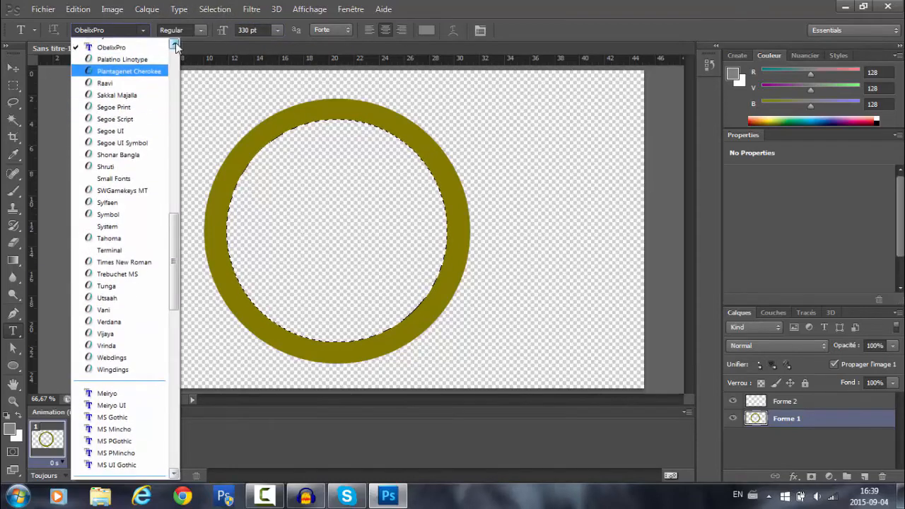
pyautogui.click(175, 46)
pyautogui.click(175, 45)
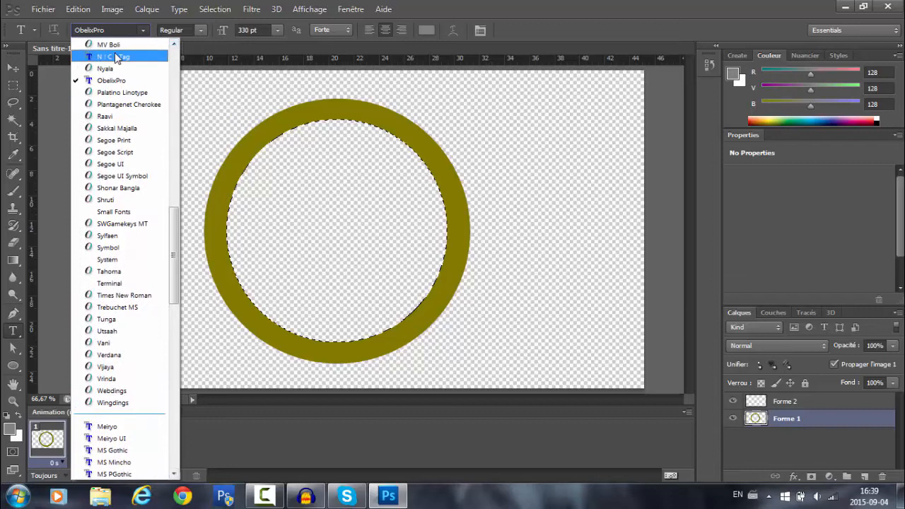
pyautogui.click(114, 57)
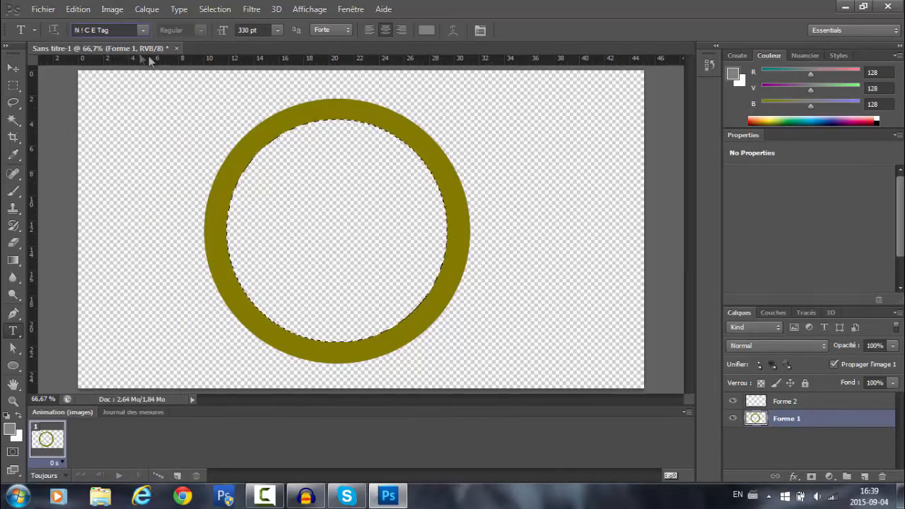
# - Add a letter D as text inside the ring and move it down to span the ring's interior
pyautogui.click(318, 220)
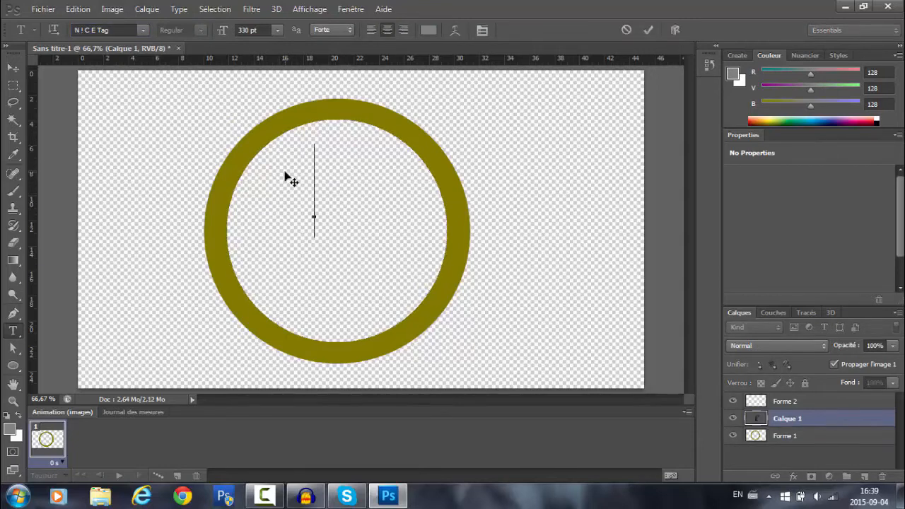
pyautogui.write('D')
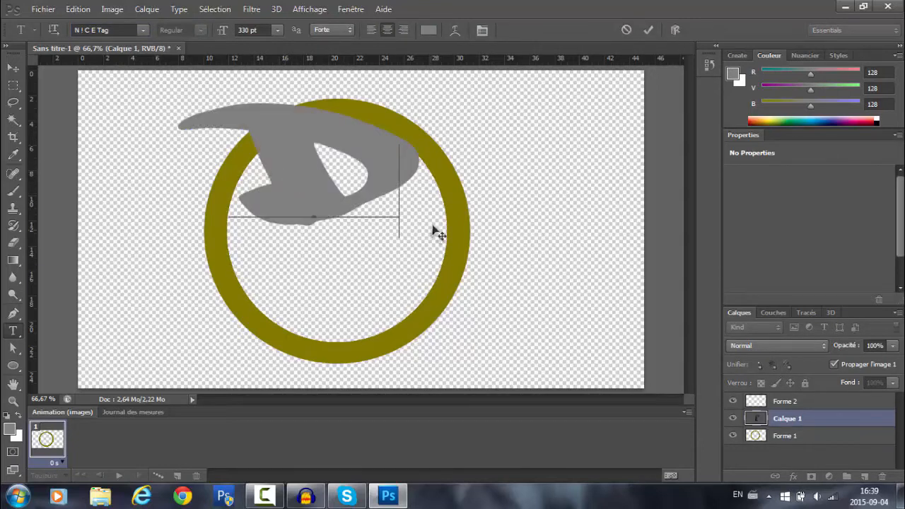
pyautogui.moveTo(432, 232); pyautogui.dragTo(463, 318)
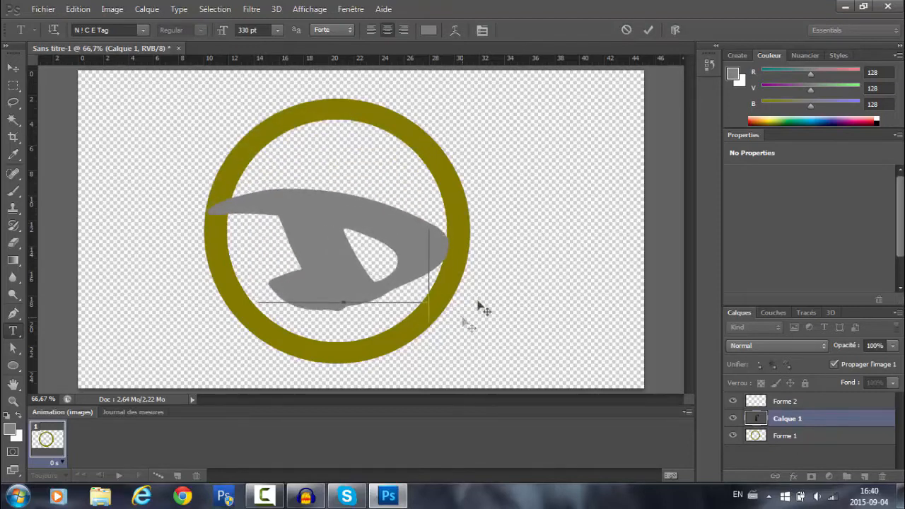
pyautogui.click(647, 30)
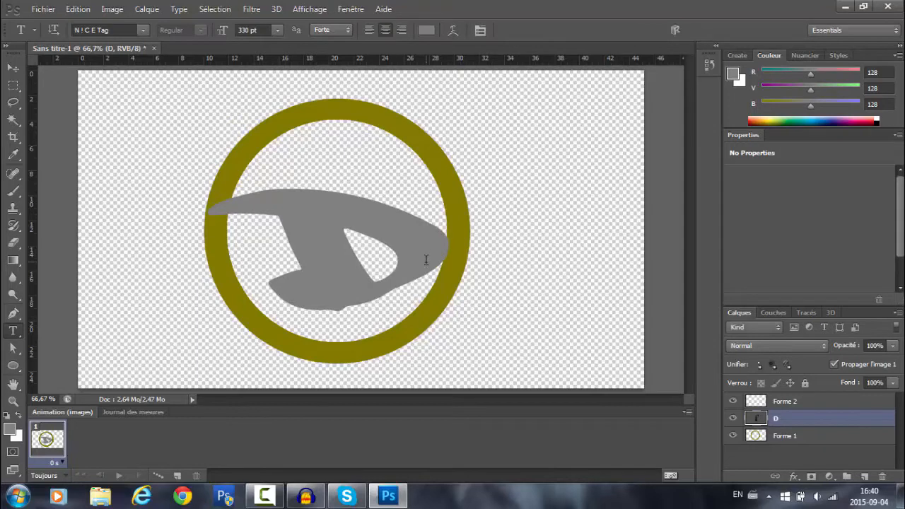
# - Rotate the D about 10° clockwise, scale it to about 97% width and 102% height, and move it toward the ring's lower left
pyautogui.click(13, 68)
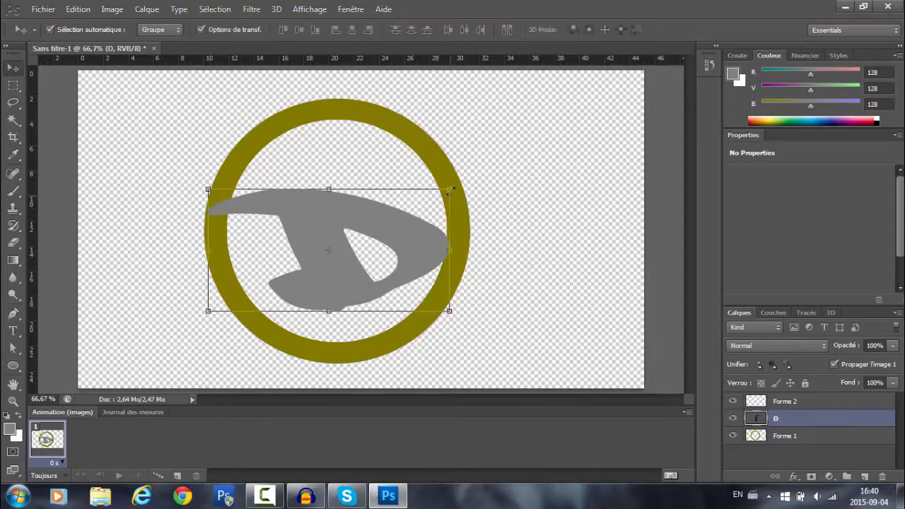
pyautogui.moveTo(450, 191); pyautogui.dragTo(455, 178)
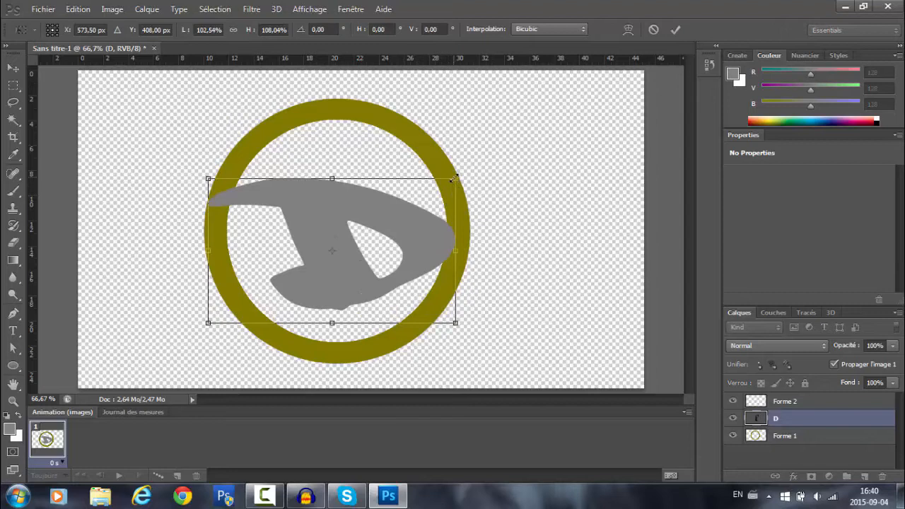
pyautogui.moveTo(450, 184); pyautogui.dragTo(435, 199)
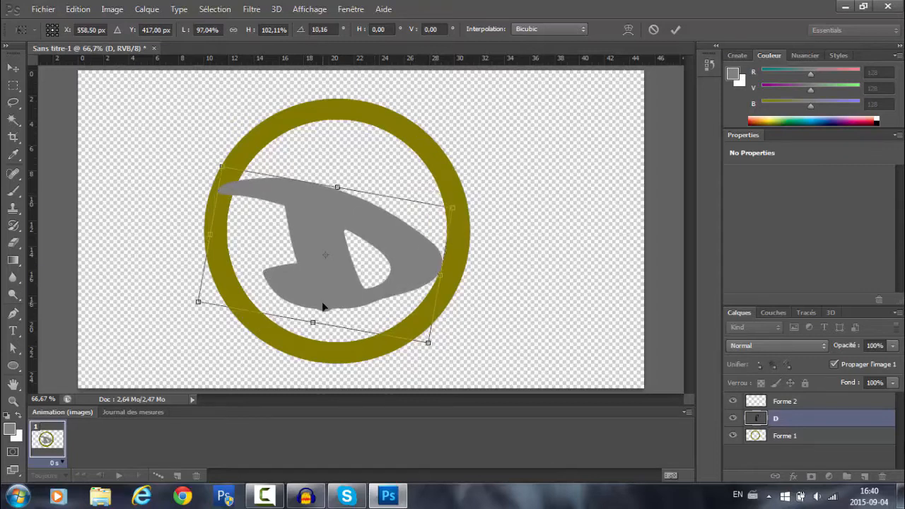
pyautogui.moveTo(329, 311); pyautogui.dragTo(315, 321)
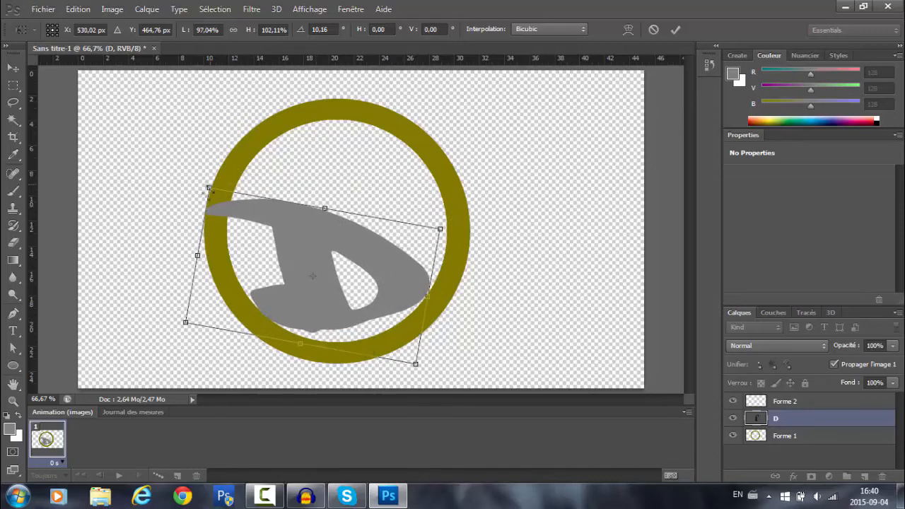
# - Stretch the D taller and narrower within the ring, to about 90.5% width and 154.5% height
pyautogui.moveTo(202, 256); pyautogui.dragTo(213, 257)
pyautogui.moveTo(333, 209); pyautogui.dragTo(336, 189)
pyautogui.moveTo(450, 188); pyautogui.dragTo(458, 187)
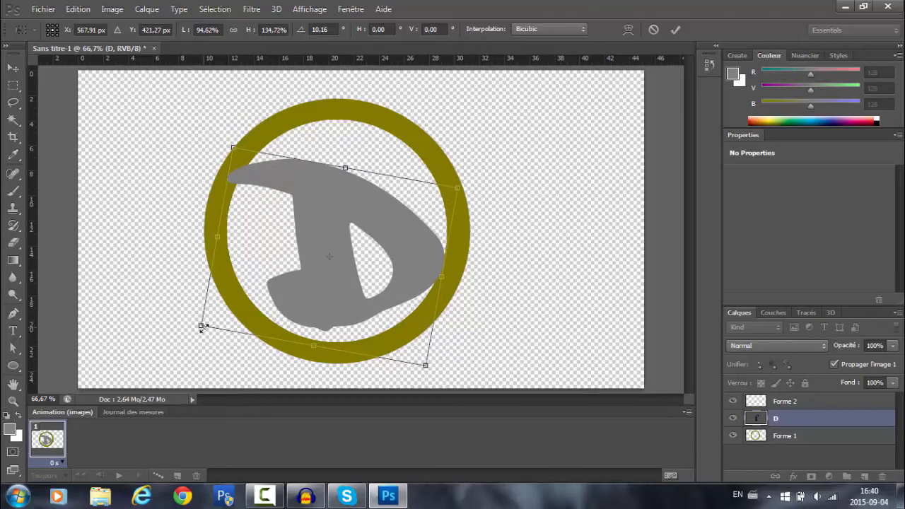
pyautogui.moveTo(202, 326); pyautogui.dragTo(187, 335)
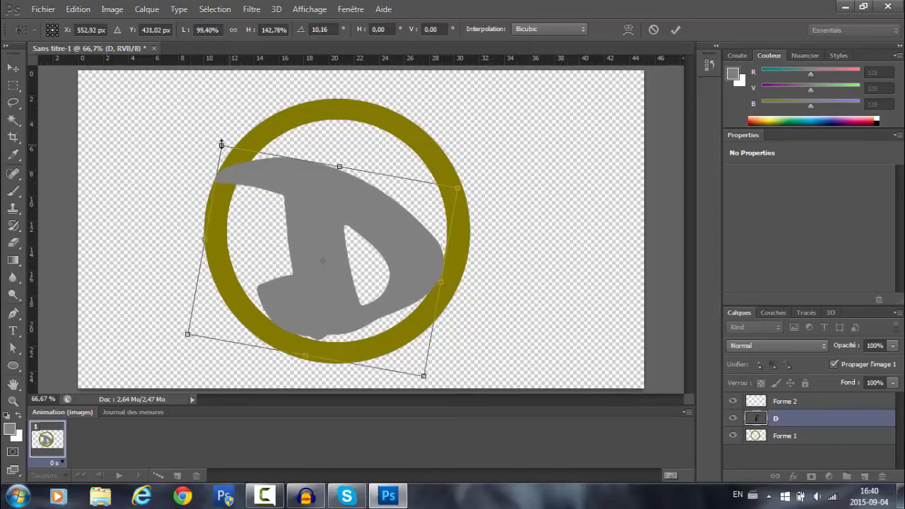
pyautogui.moveTo(221, 144); pyautogui.dragTo(242, 141)
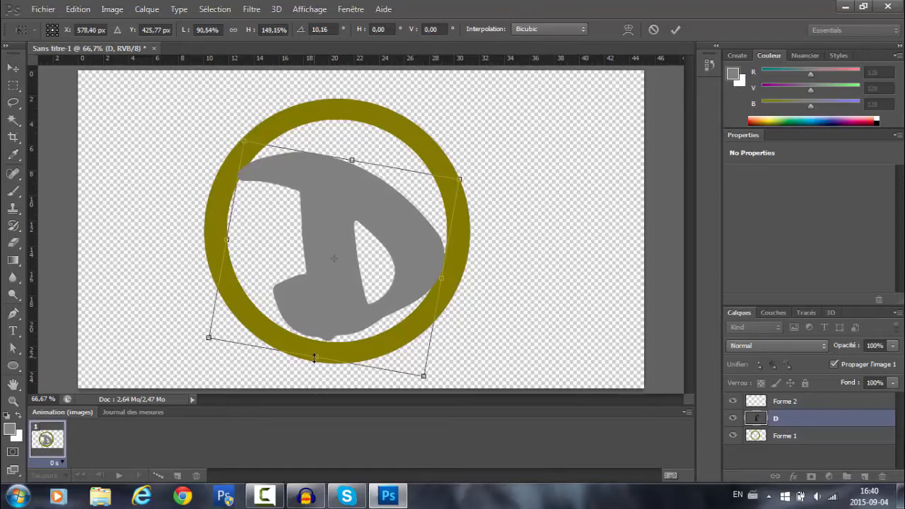
pyautogui.moveTo(313, 359); pyautogui.dragTo(314, 363)
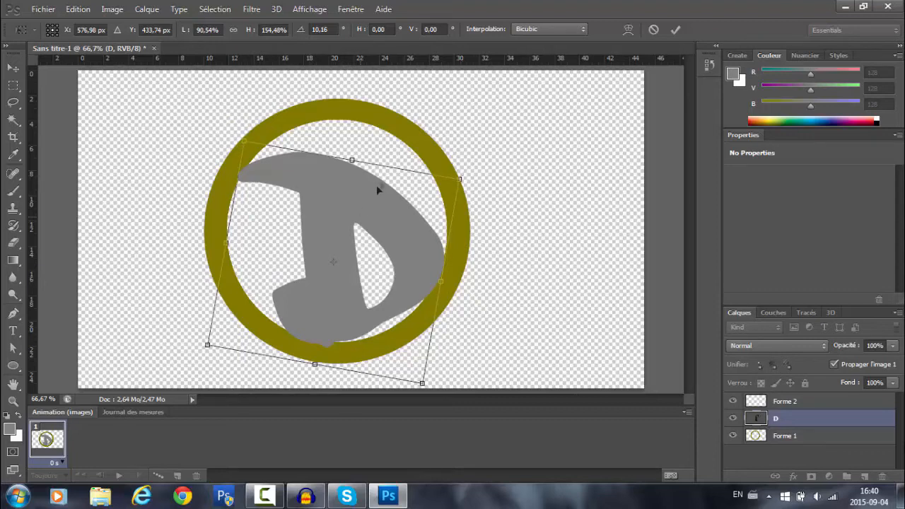
# - Reduce the D's height to about 148.7% and reposition the letter so its lower edge overlaps the ring
pyautogui.moveTo(352, 156); pyautogui.dragTo(343, 172)
pyautogui.moveTo(354, 215); pyautogui.dragTo(351, 207)
pyautogui.moveTo(312, 356); pyautogui.dragTo(309, 355)
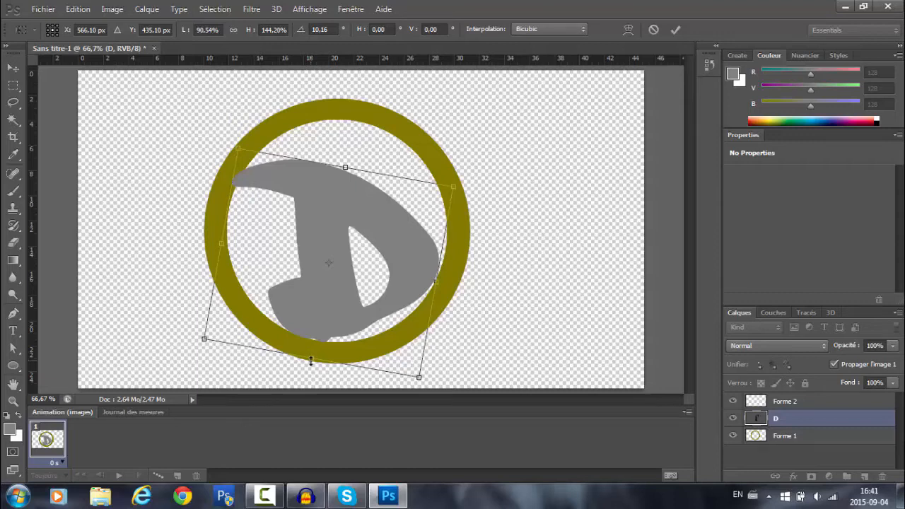
pyautogui.moveTo(311, 360); pyautogui.dragTo(309, 362)
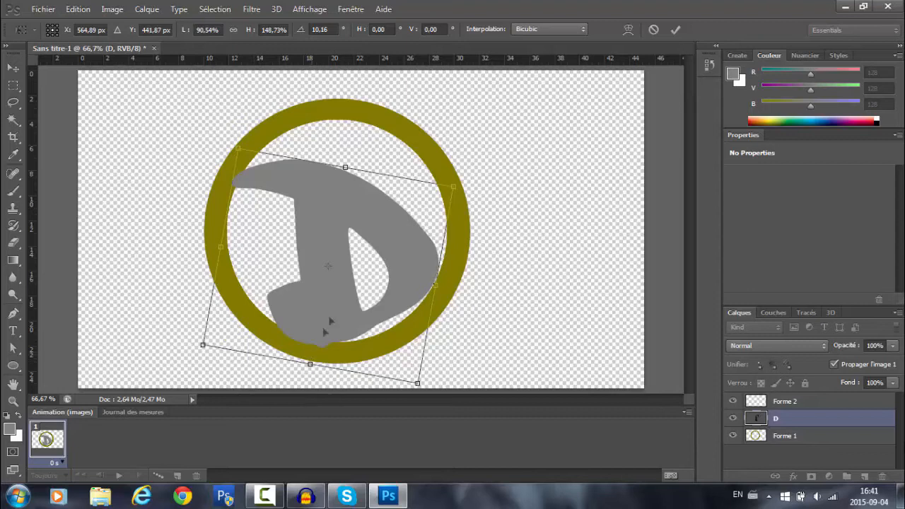
pyautogui.moveTo(338, 241); pyautogui.dragTo(340, 240)
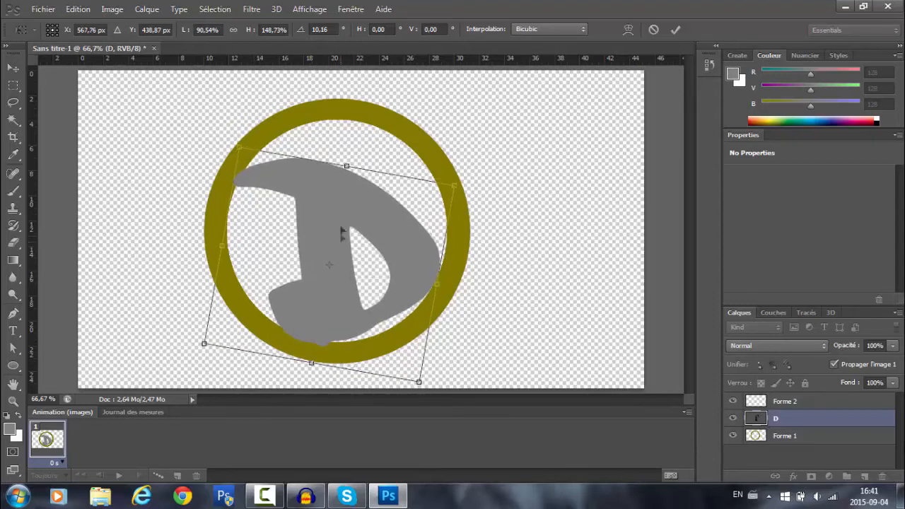
# - Fine-tune the D to about 89% width and 147.8% height, shift it slightly within the ring, and apply the transformation
pyautogui.moveTo(454, 187); pyautogui.dragTo(446, 190)
pyautogui.moveTo(378, 252); pyautogui.dragTo(378, 246)
pyautogui.moveTo(313, 355); pyautogui.dragTo(313, 356)
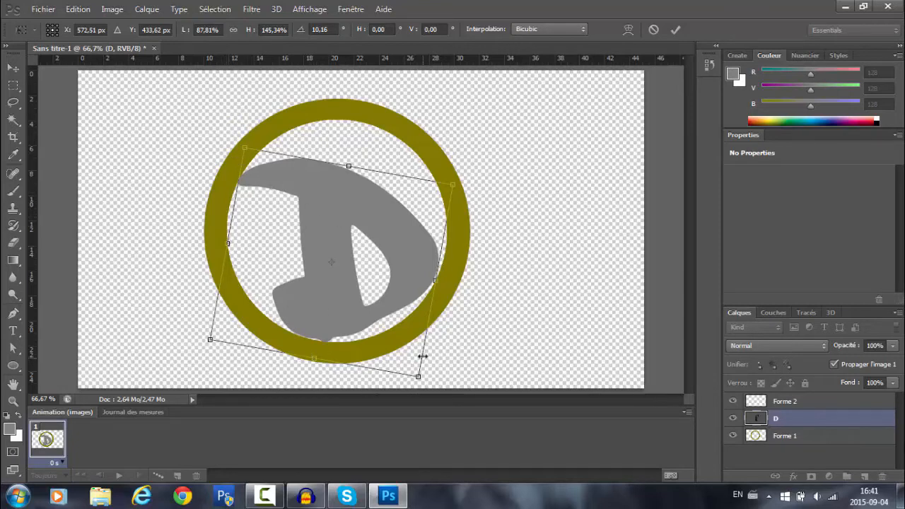
pyautogui.moveTo(417, 378); pyautogui.dragTo(418, 382)
pyautogui.moveTo(438, 283); pyautogui.dragTo(439, 283)
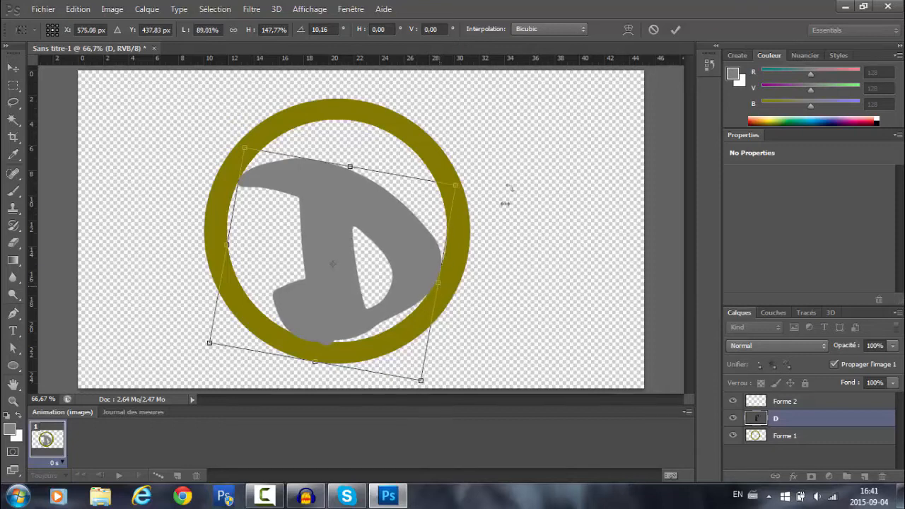
pyautogui.click(675, 29)
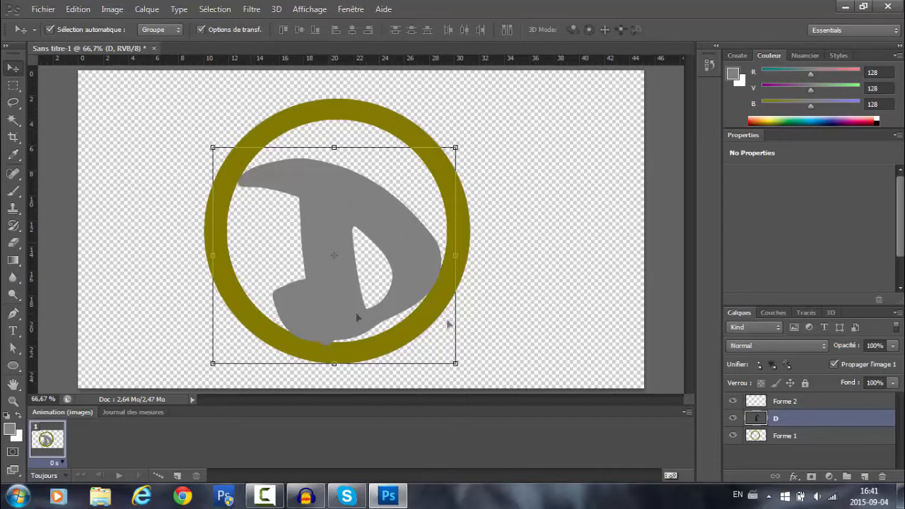
# - Export the logo for the web as a PNG-24 with transparency, saved as Sans-titre-1 in the Bureau folder
pyautogui.click(43, 9)
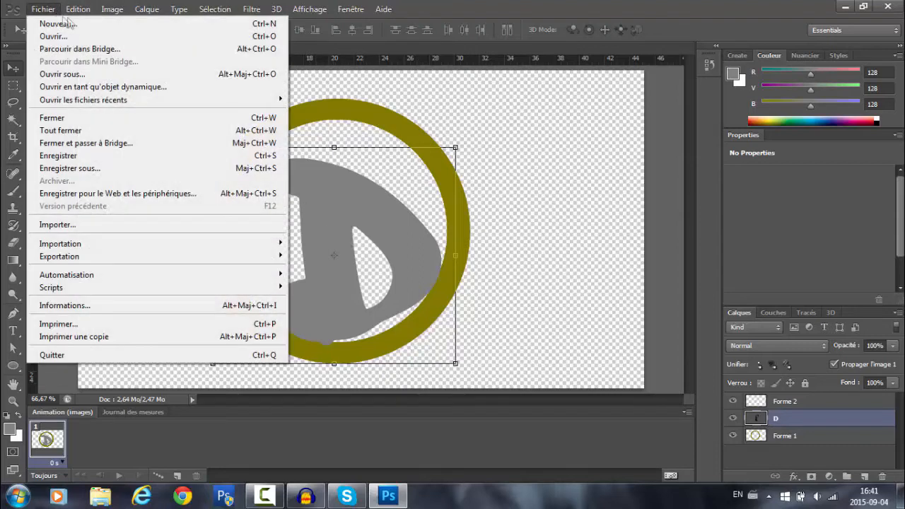
pyautogui.click(124, 194)
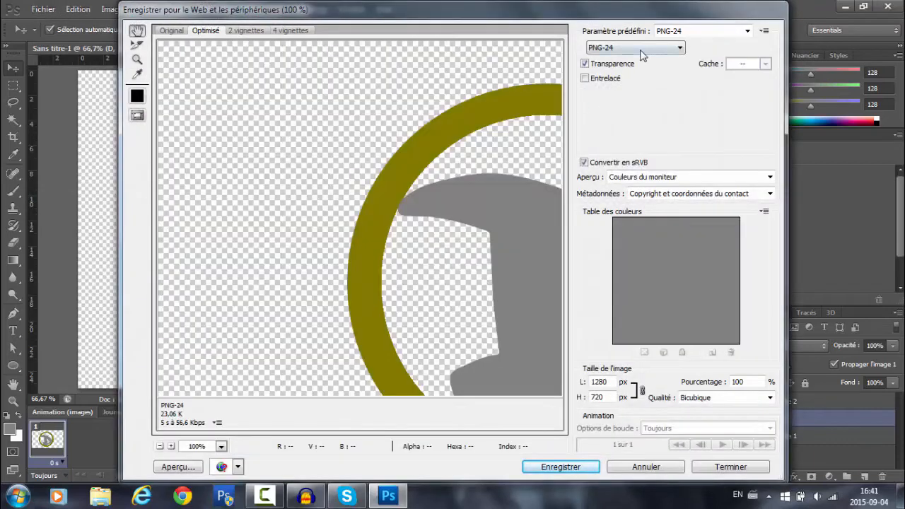
pyautogui.click(641, 48)
pyautogui.click(601, 85)
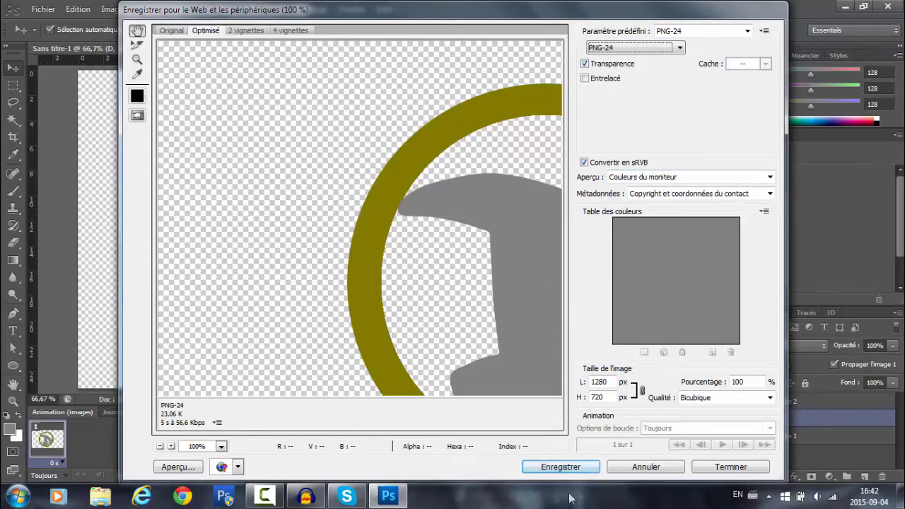
pyautogui.click(565, 467)
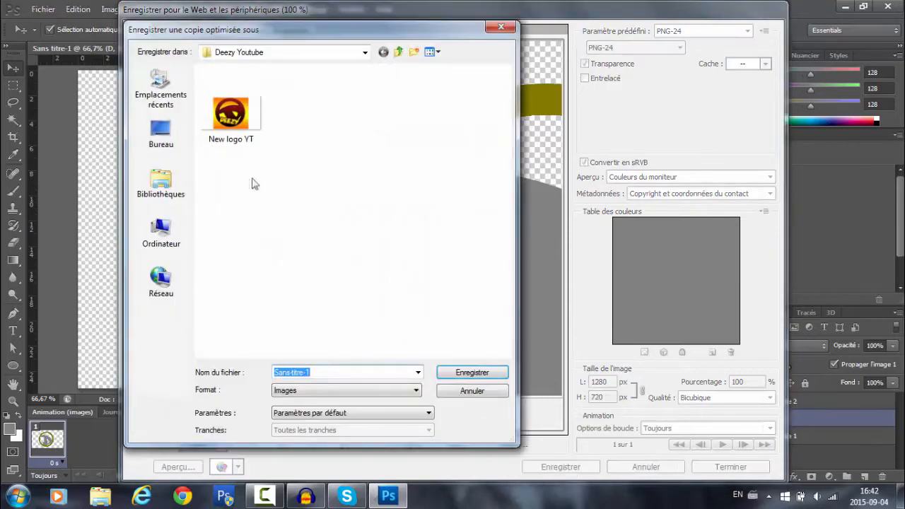
pyautogui.click(146, 131)
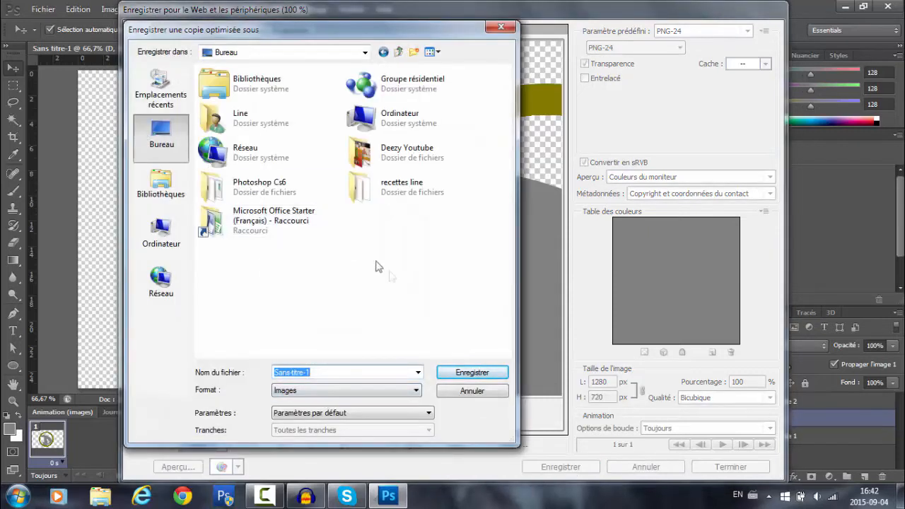
pyautogui.click(473, 372)
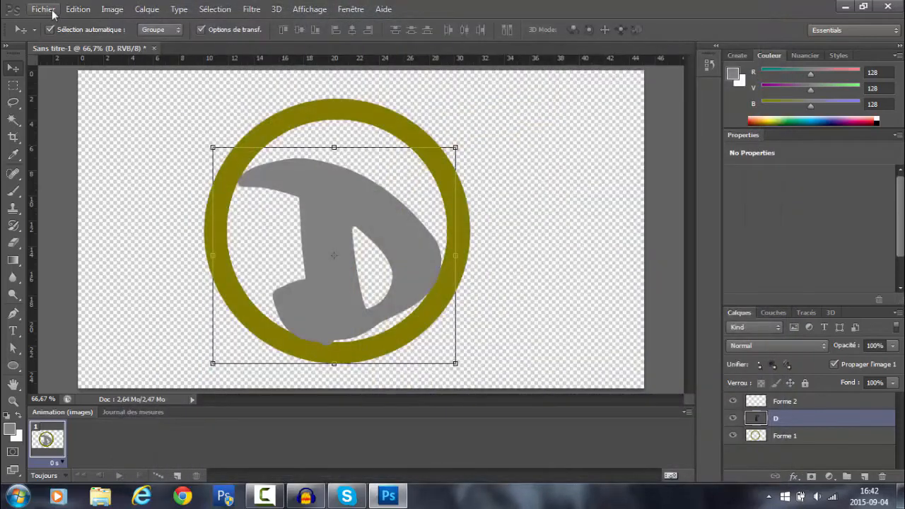
# - Create a new transparent 1280 × 720 px RGB document at 72 pixels/inch and close the original logo document without saving
pyautogui.click(53, 13)
pyautogui.click(51, 22)
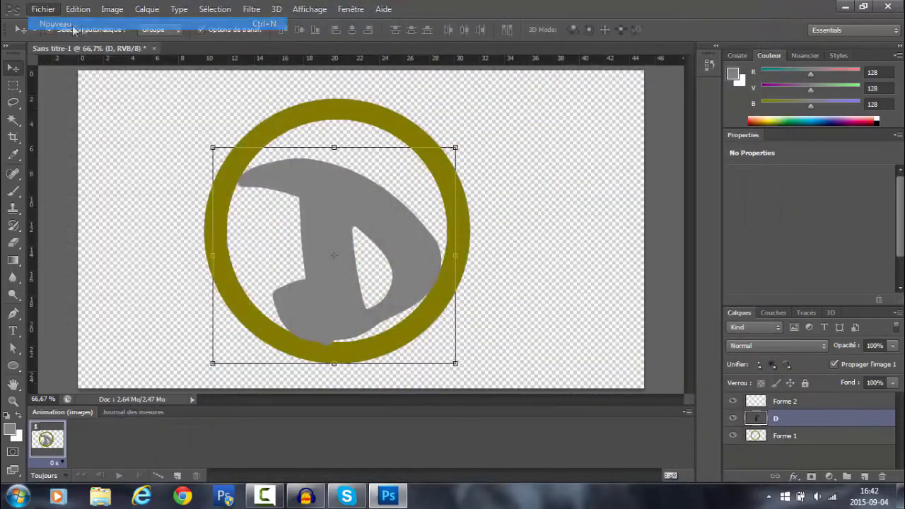
pyautogui.doubleClick(465, 201)
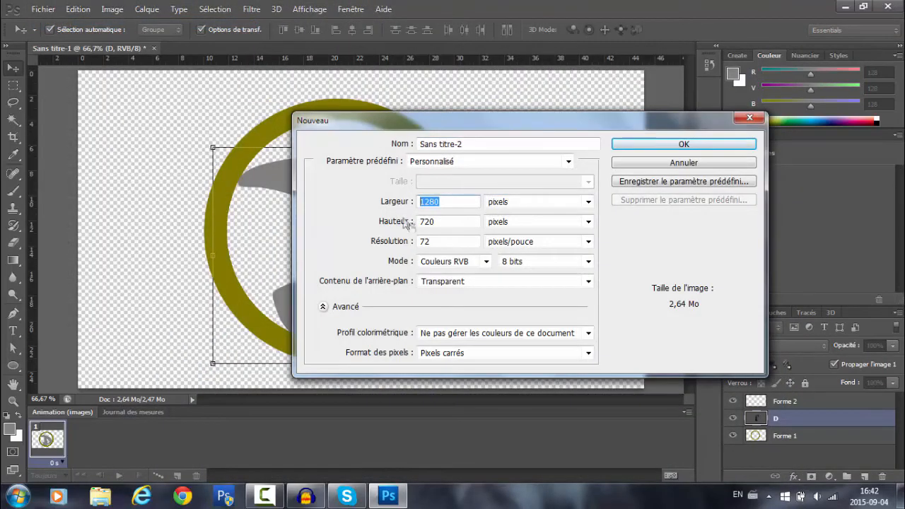
pyautogui.doubleClick(434, 223)
pyautogui.moveTo(442, 241); pyautogui.dragTo(402, 244)
pyautogui.click(479, 261)
pyautogui.click(465, 264)
pyautogui.doubleClick(458, 201)
pyautogui.doubleClick(441, 221)
pyautogui.click(684, 145)
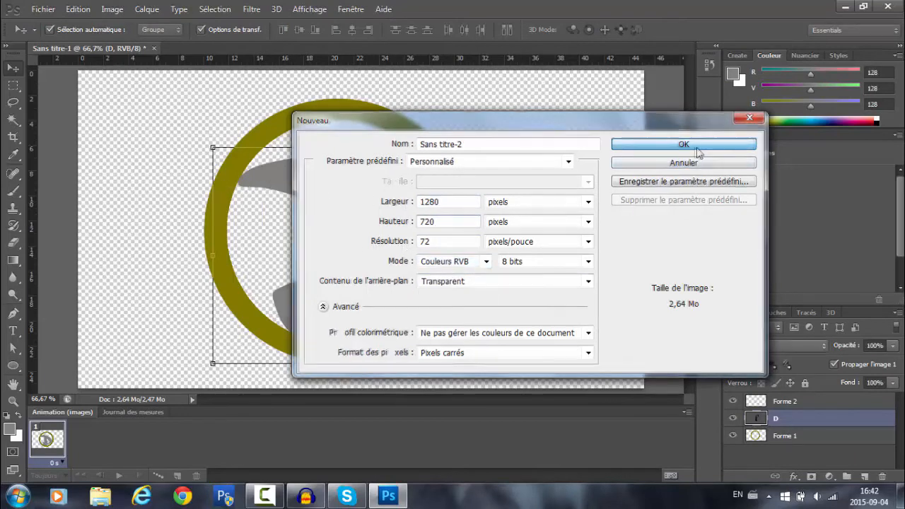
pyautogui.click(152, 49)
pyautogui.click(456, 195)
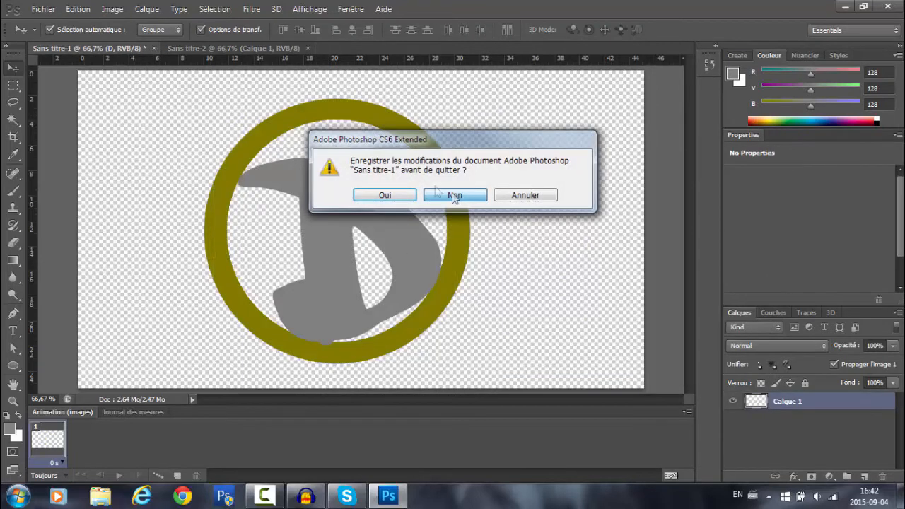
# - Place the Sans-titre-1 PNG from the Bureau folder into the new document at its original size
pyautogui.click(35, 7)
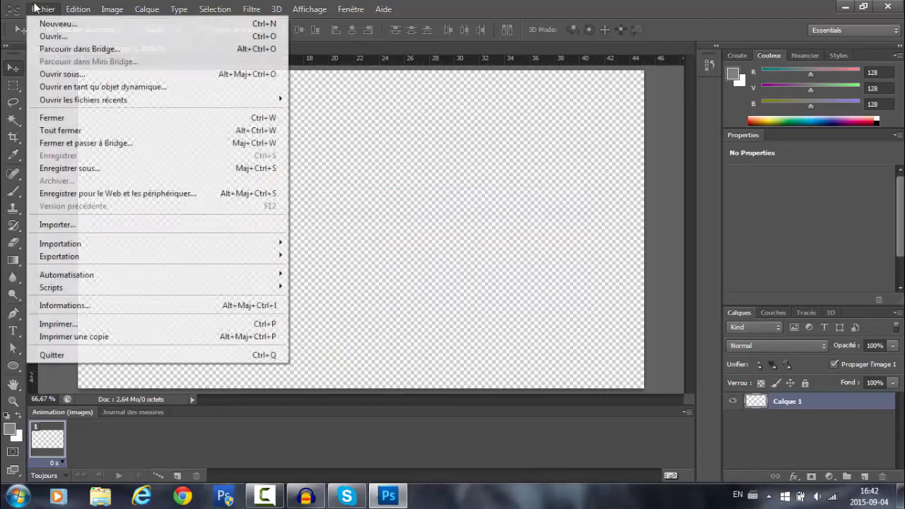
pyautogui.click(56, 224)
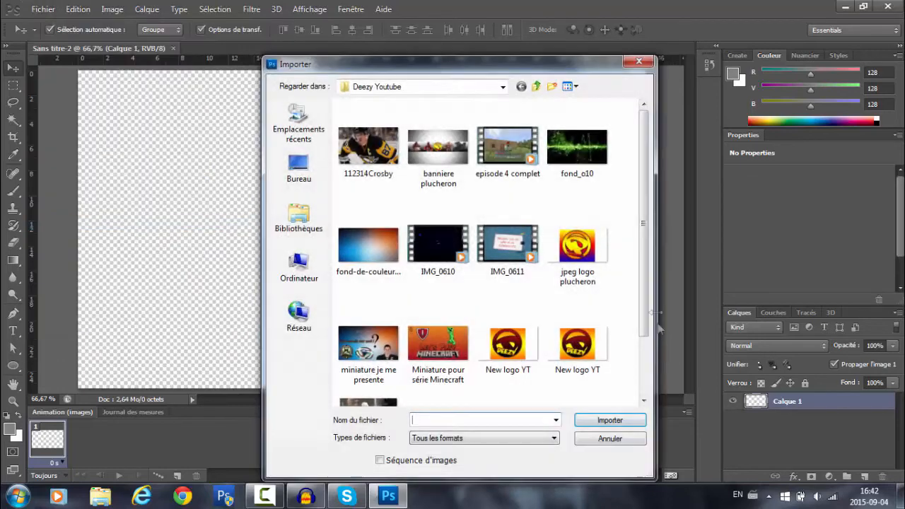
pyautogui.scroll(-2, 636, 234)
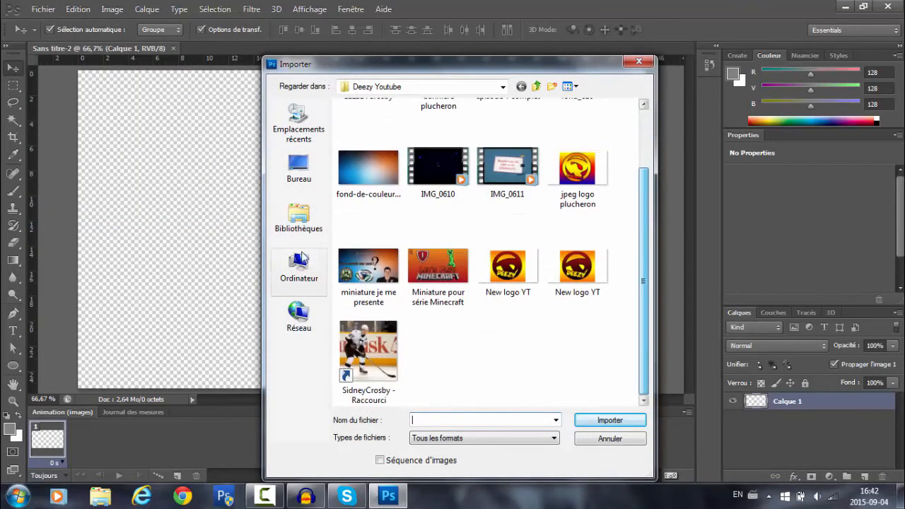
pyautogui.click(298, 172)
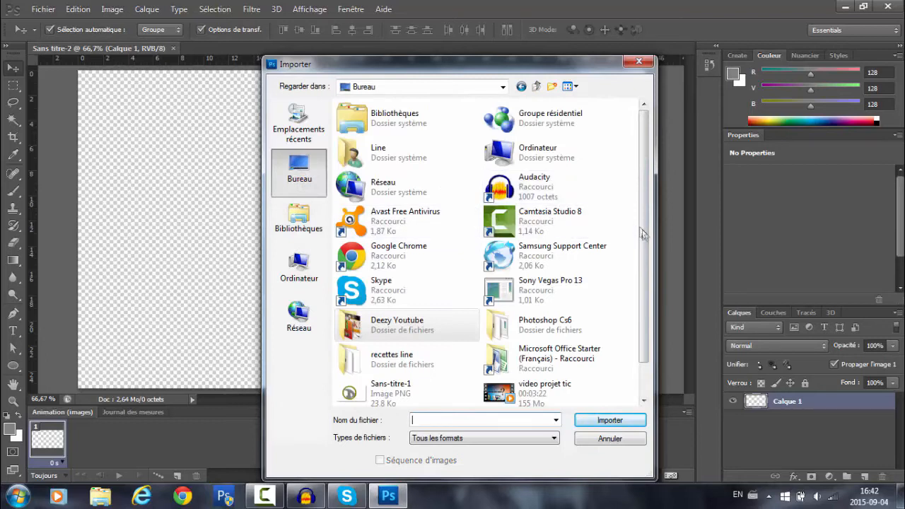
pyautogui.scroll(-1, 645, 319)
pyautogui.doubleClick(375, 357)
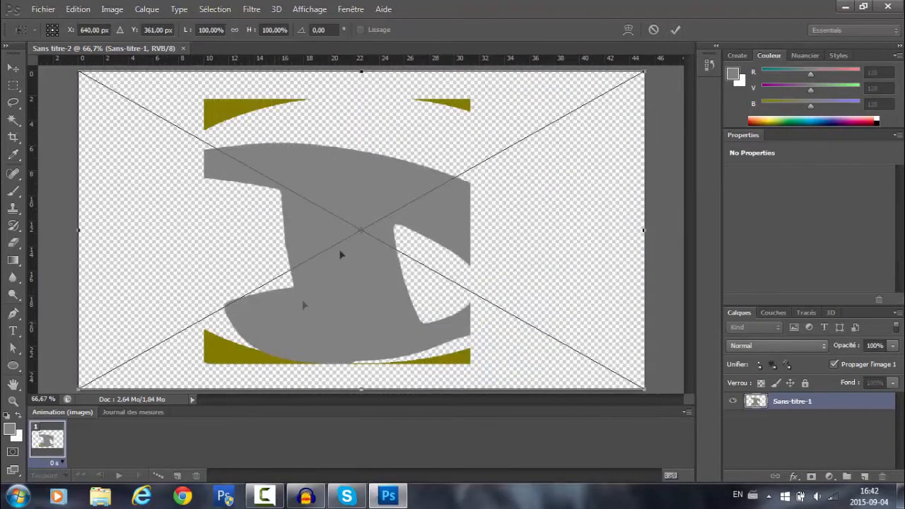
pyautogui.click(671, 32)
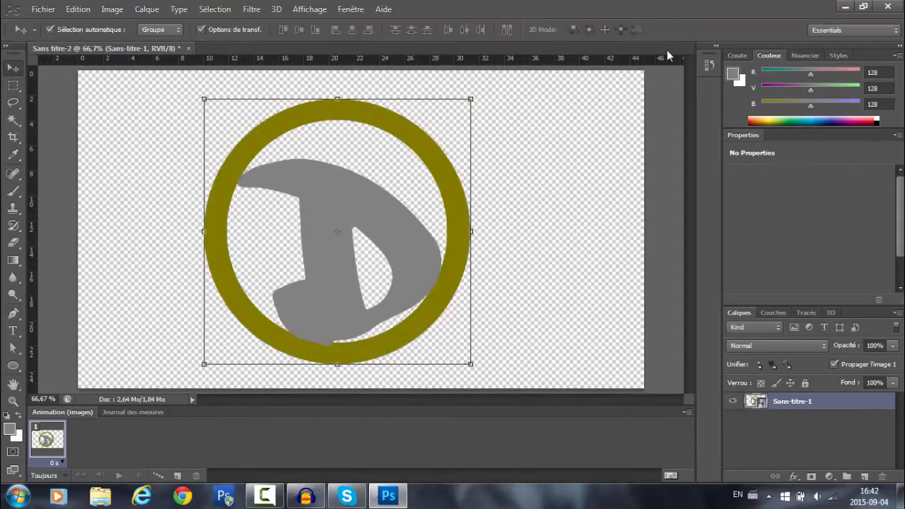
# - Add a 7 px black outside stroke (Contour) to the Sans-titre-1 logo layer through its layer style
pyautogui.doubleClick(824, 404)
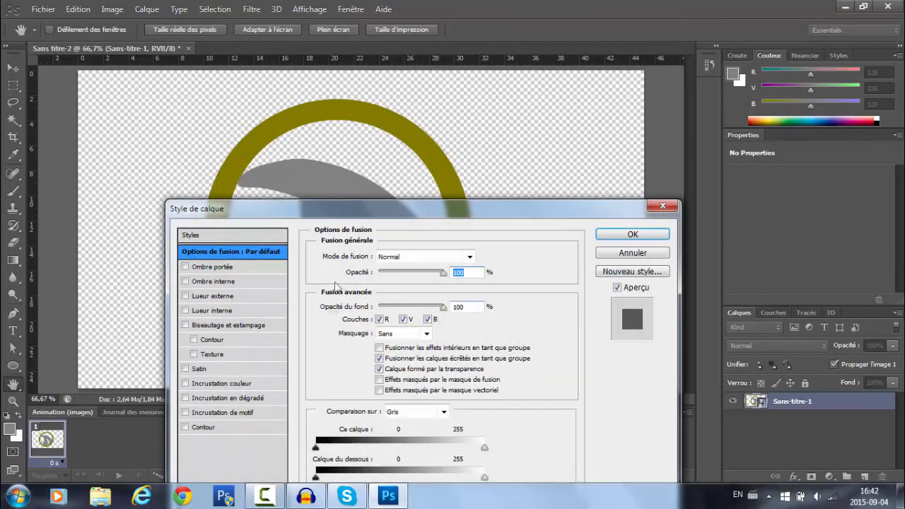
pyautogui.moveTo(413, 216); pyautogui.dragTo(397, 154)
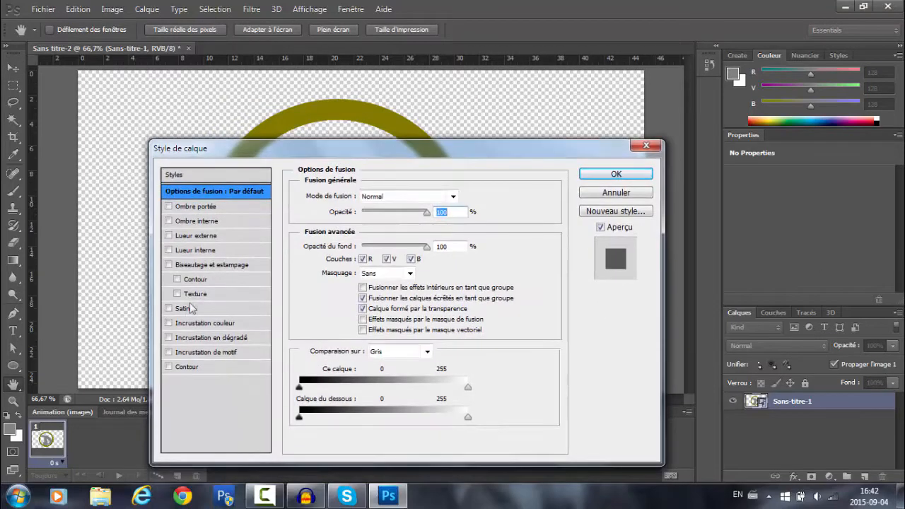
pyautogui.click(186, 367)
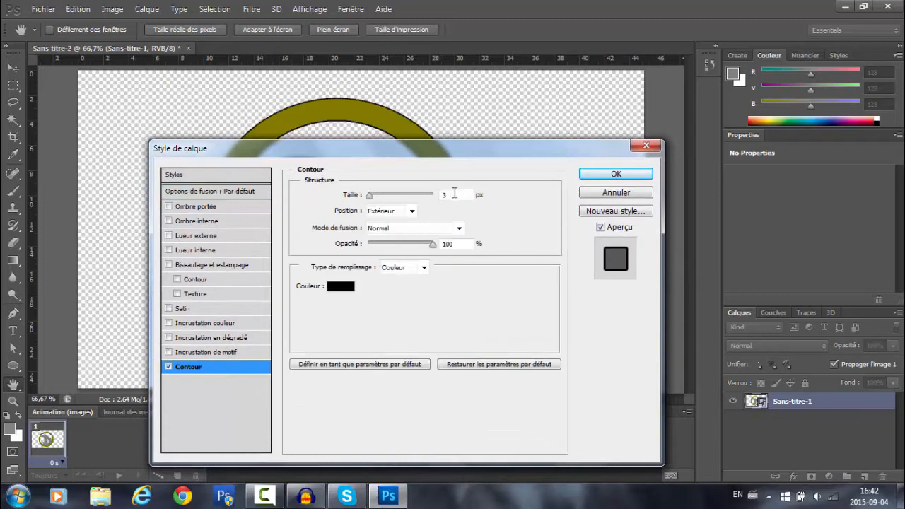
pyautogui.write('7')
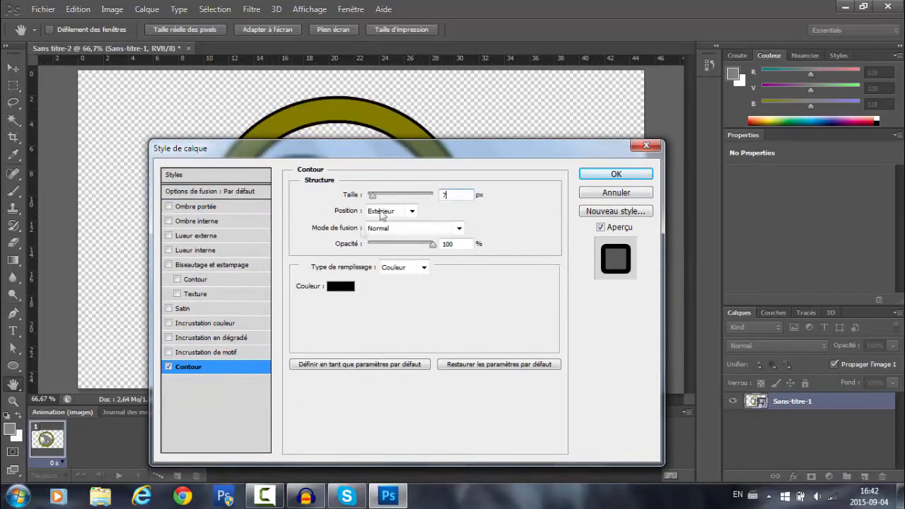
# - Add a linear gradient overlay to the logo at 90° and 100% opacity, using a yellow-to-red-orange preset
pyautogui.click(222, 338)
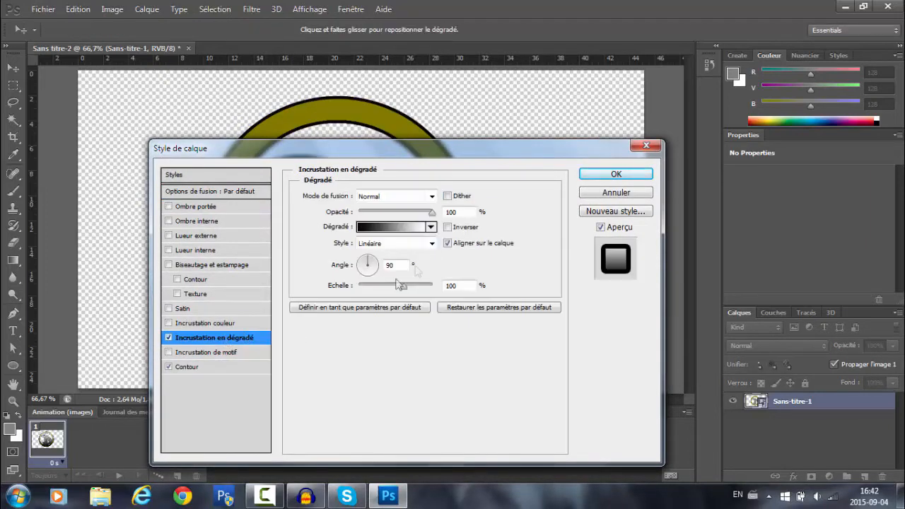
pyautogui.click(430, 226)
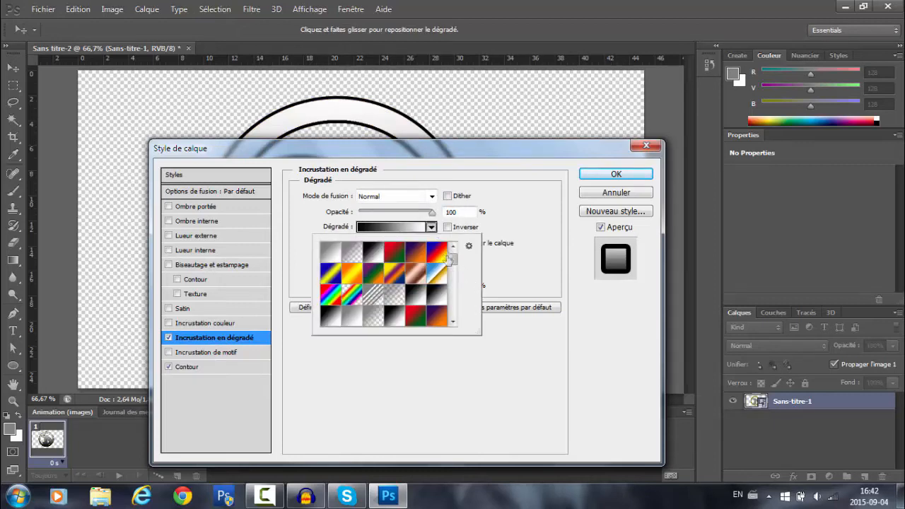
pyautogui.moveTo(458, 261); pyautogui.dragTo(454, 274)
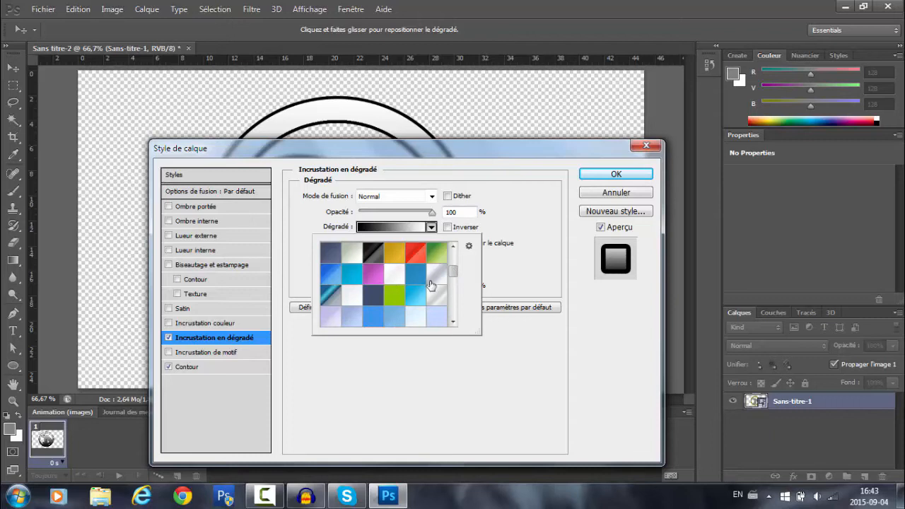
pyautogui.click(454, 323)
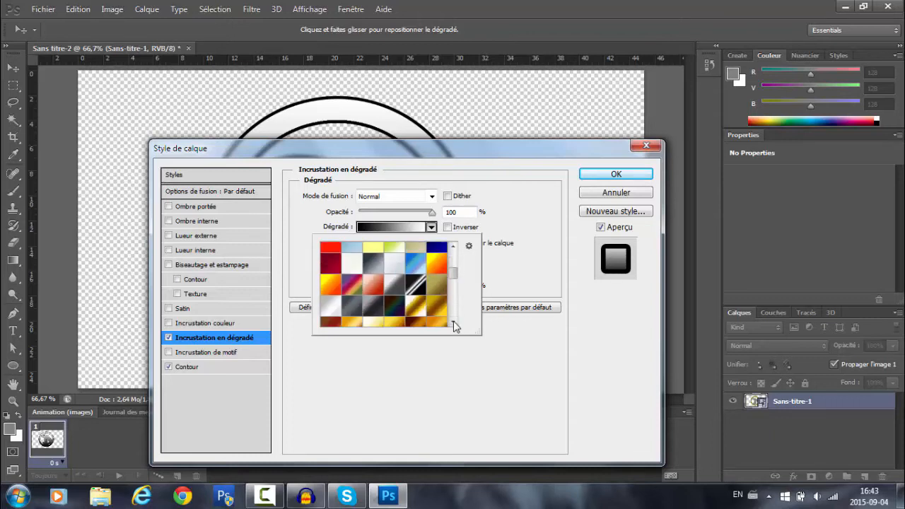
pyautogui.click(454, 323)
pyautogui.click(336, 285)
pyautogui.moveTo(362, 148); pyautogui.dragTo(362, 167)
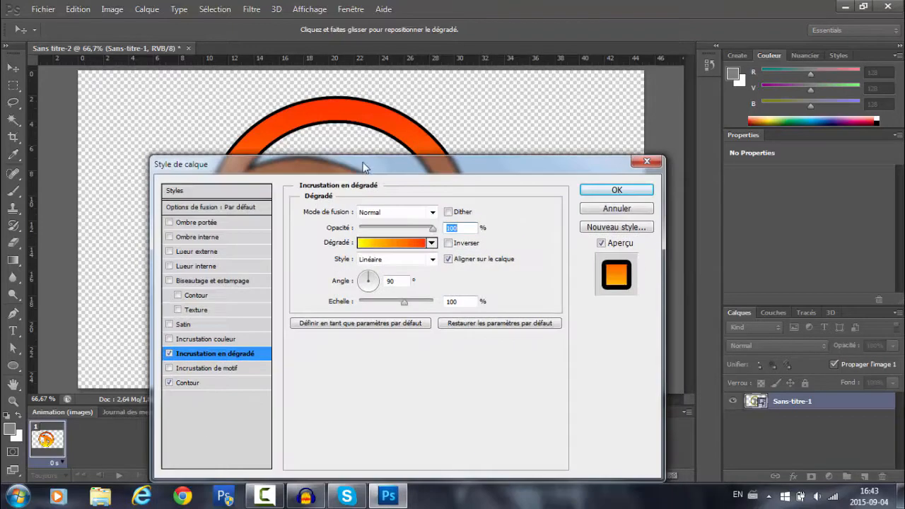
# - Try a metallic grey gradient preset for the logo's gradient overlay
pyautogui.click(432, 244)
pyautogui.scroll(-10, 454, 342)
pyautogui.scroll(-4, 455, 342)
pyautogui.click(446, 339)
# - Browse further through the gradient presets and try a white-to-pink one on the logo's overlay
pyautogui.scroll(-10, 454, 342)
pyautogui.scroll(-10, 455, 342)
pyautogui.scroll(-10, 455, 342)
pyautogui.scroll(-10, 455, 342)
pyautogui.scroll(-10, 454, 342)
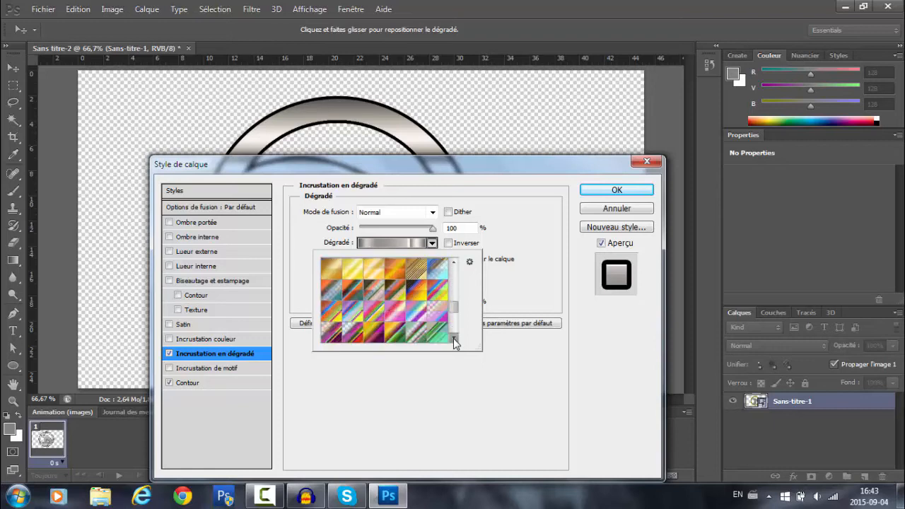
pyautogui.scroll(-10, 454, 342)
pyautogui.scroll(-3, 454, 342)
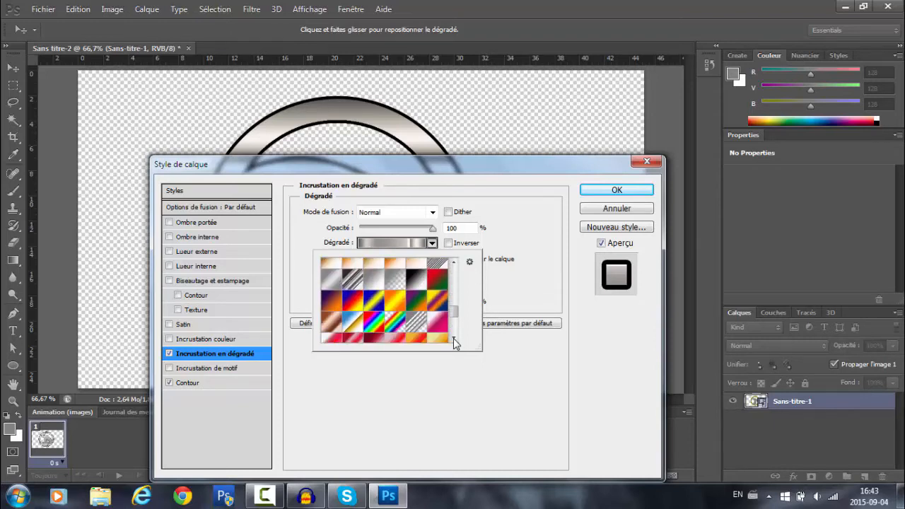
pyautogui.scroll(-3, 454, 343)
pyautogui.click(430, 325)
pyautogui.click(417, 323)
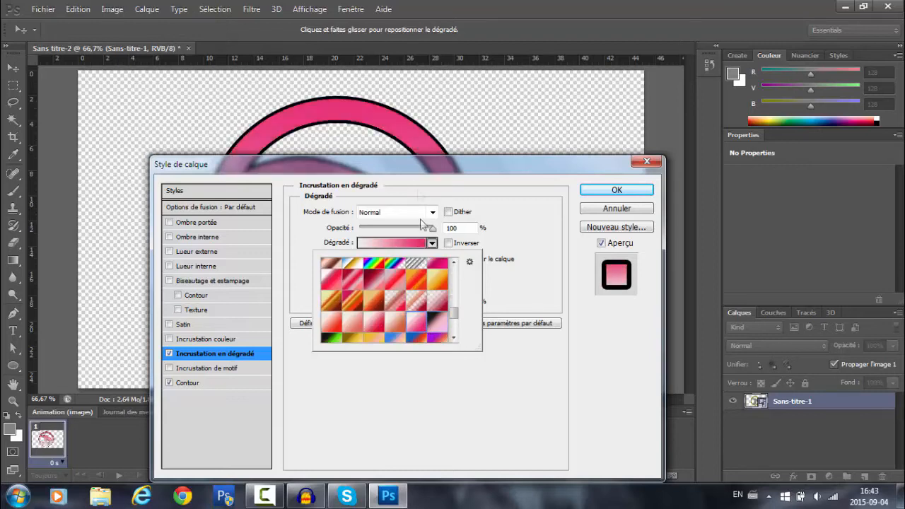
pyautogui.moveTo(405, 171); pyautogui.dragTo(386, 355)
pyautogui.moveTo(400, 281); pyautogui.dragTo(379, 120)
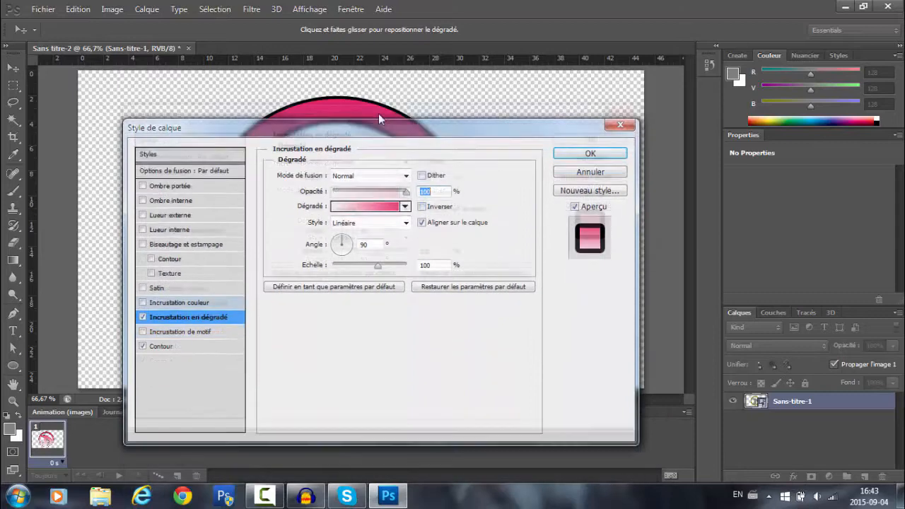
# - Choose the white-to-dark-blue gradient preset for the logo's overlay and apply the layer style
pyautogui.click(400, 202)
pyautogui.click(418, 186)
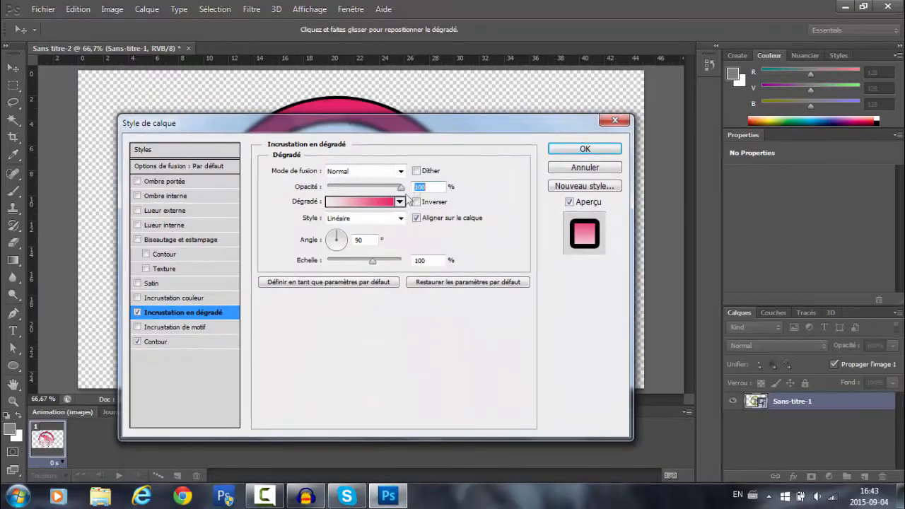
pyautogui.moveTo(470, 129)
pyautogui.mouseDown()
pyautogui.moveTo(516, 488)
pyautogui.moveTo(460, 43)
pyautogui.moveTo(470, 113)
pyautogui.mouseUp()
pyautogui.click(400, 185)
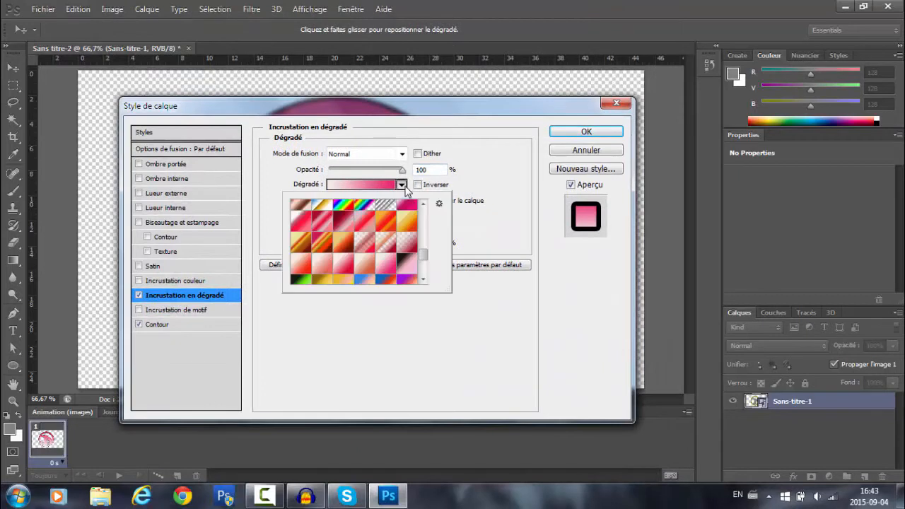
pyautogui.scroll(-10, 421, 275)
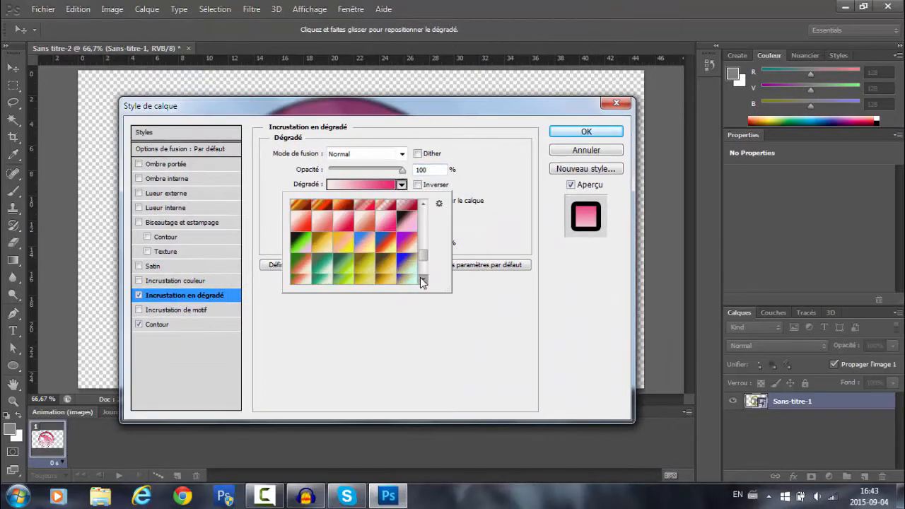
pyautogui.click(414, 274)
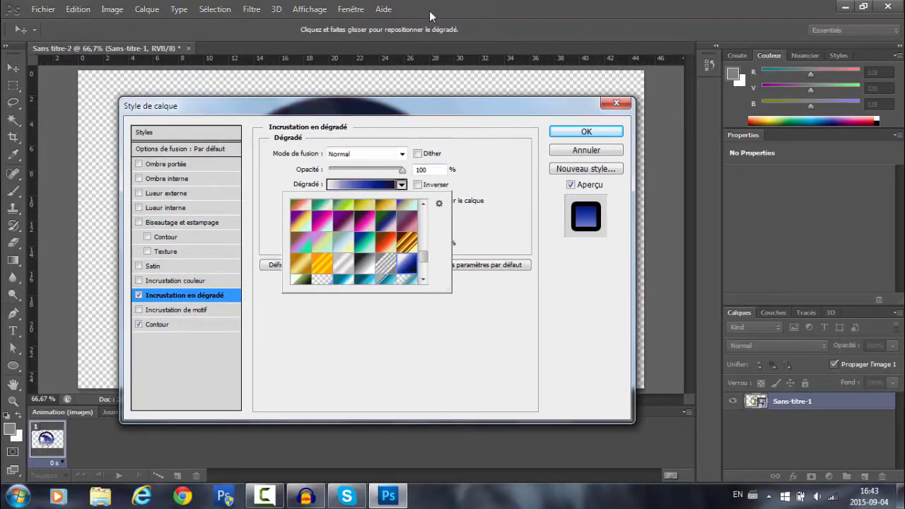
pyautogui.moveTo(407, 111); pyautogui.dragTo(407, 169)
pyautogui.click(600, 193)
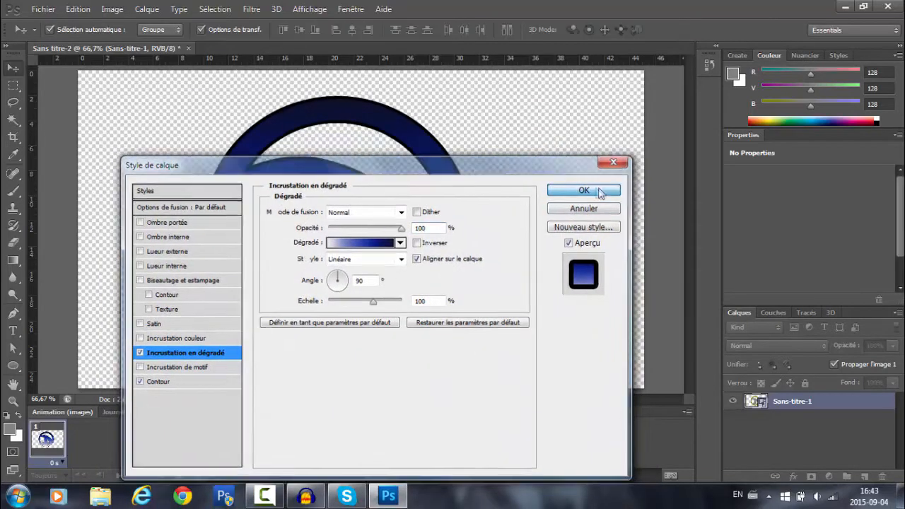
# - Add the text DEEZY in ObelixPro at 130 pt across the lower part of the ring logo
pyautogui.click(17, 330)
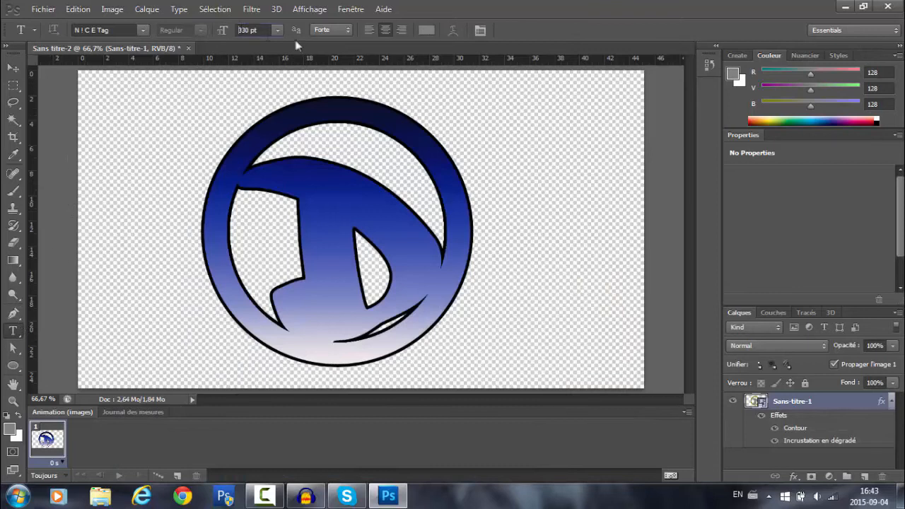
pyautogui.press('BackSpace')
pyautogui.write('1')
pyautogui.click(145, 28)
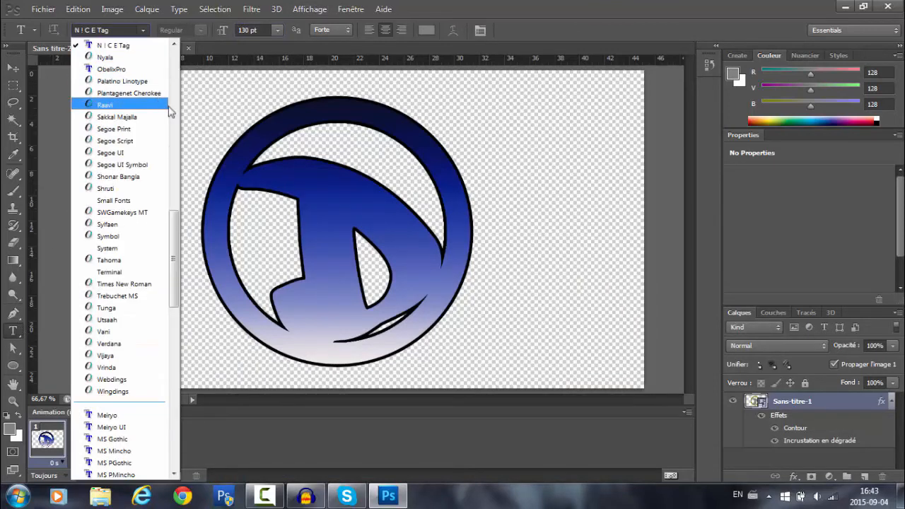
pyautogui.click(127, 60)
pyautogui.moveTo(167, 269); pyautogui.dragTo(516, 364)
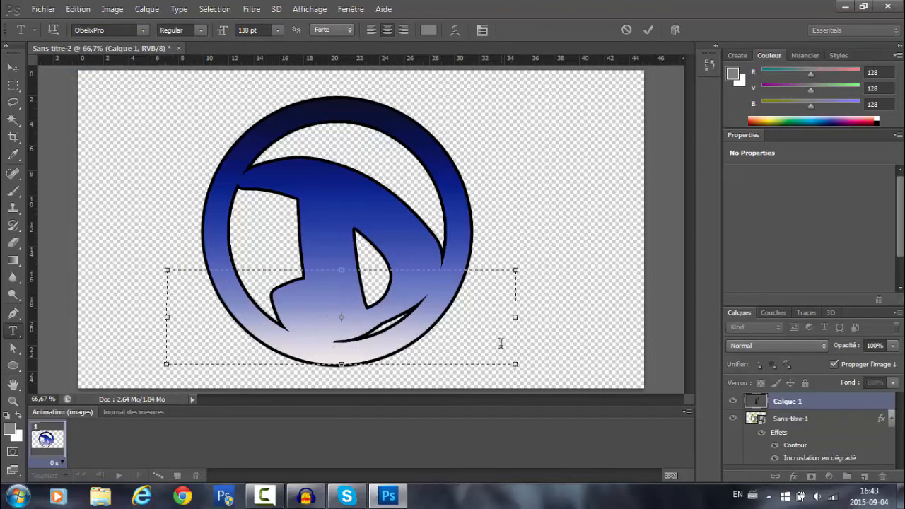
pyautogui.write('DEEZY')
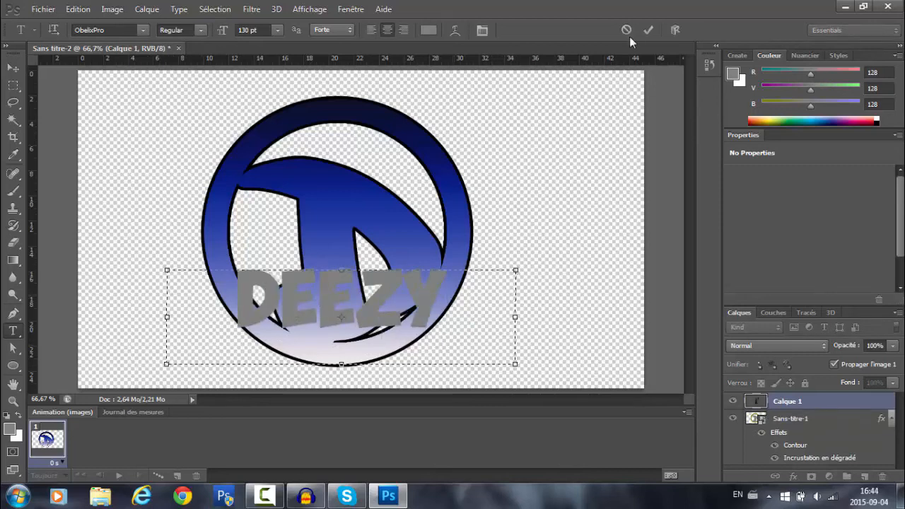
pyautogui.click(647, 29)
# - Scale the DEEZY text to about 78% width and 58% height, rotate it 8.6° and place it over the ring's lower part
pyautogui.click(14, 69)
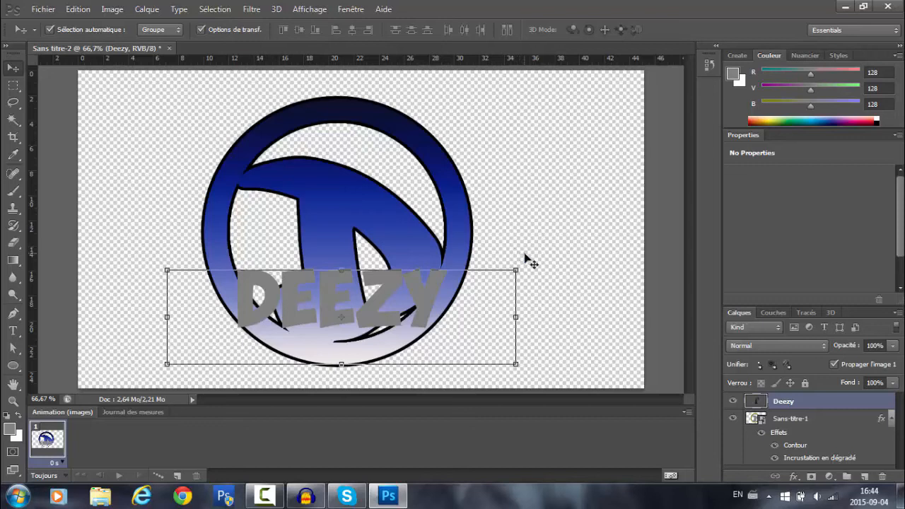
pyautogui.moveTo(529, 256); pyautogui.dragTo(453, 323)
pyautogui.moveTo(357, 318); pyautogui.dragTo(385, 323)
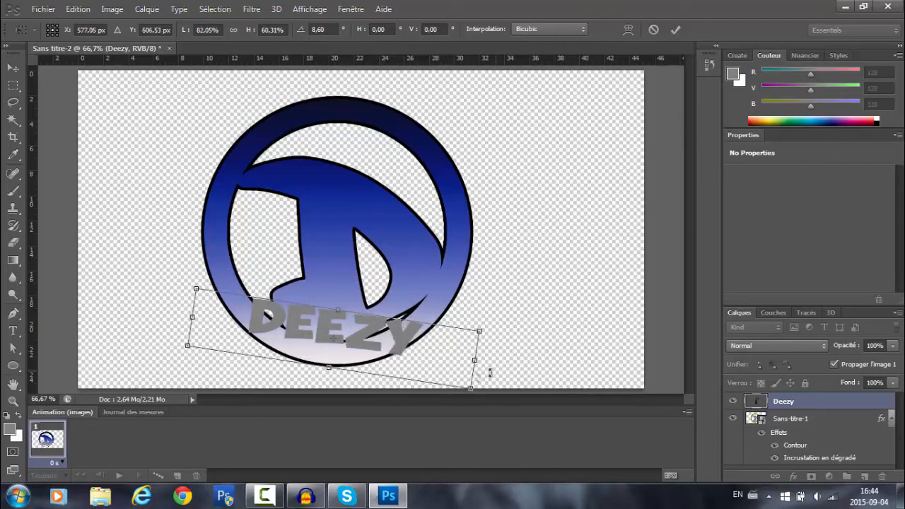
pyautogui.moveTo(470, 388); pyautogui.dragTo(458, 382)
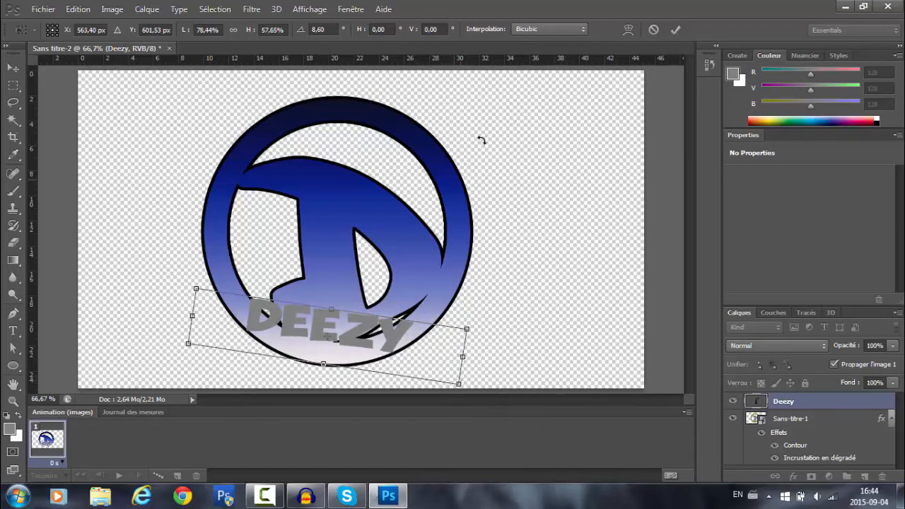
pyautogui.click(676, 31)
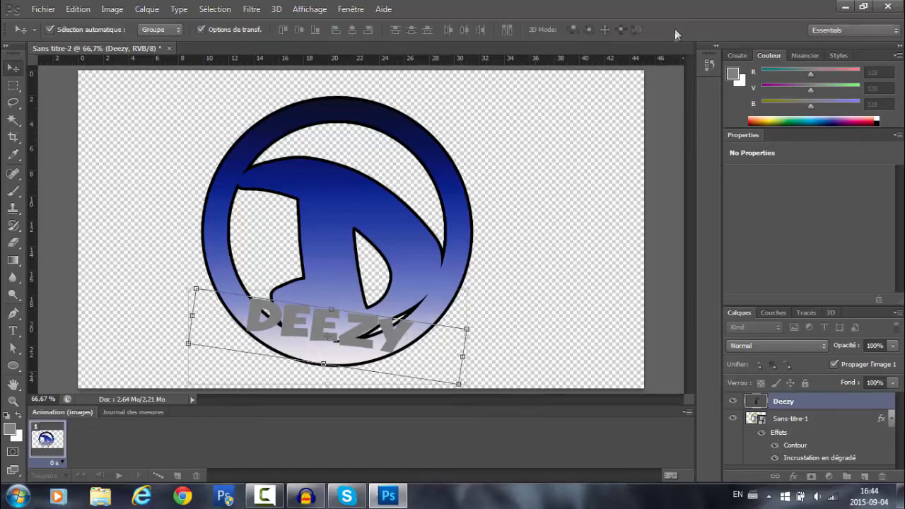
# - Add a 5 px black outside stroke (Contour) to the Deezy text layer through its layer style
pyautogui.doubleClick(812, 401)
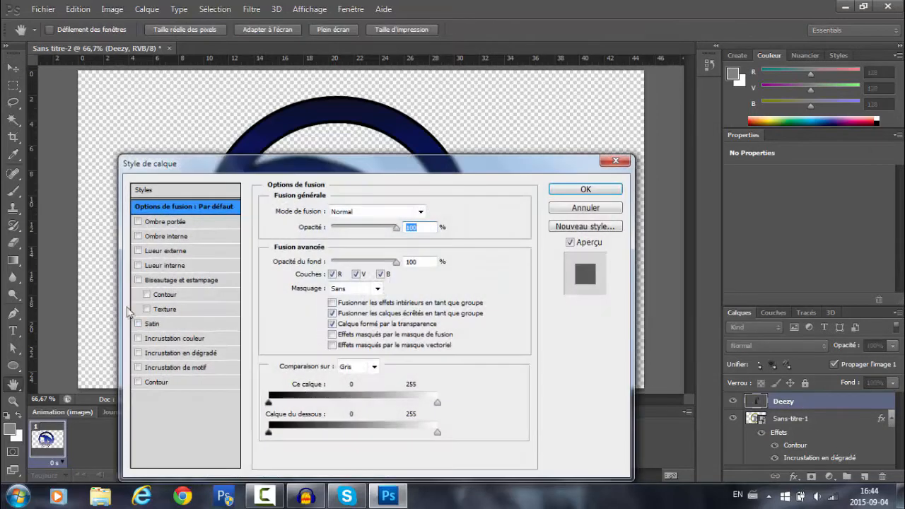
pyautogui.click(139, 382)
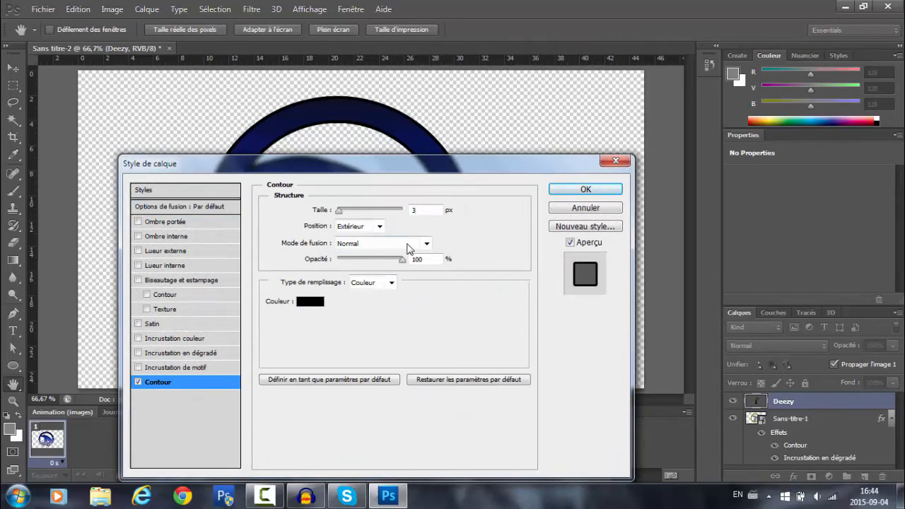
pyautogui.press('Up')
pyautogui.press('Up')
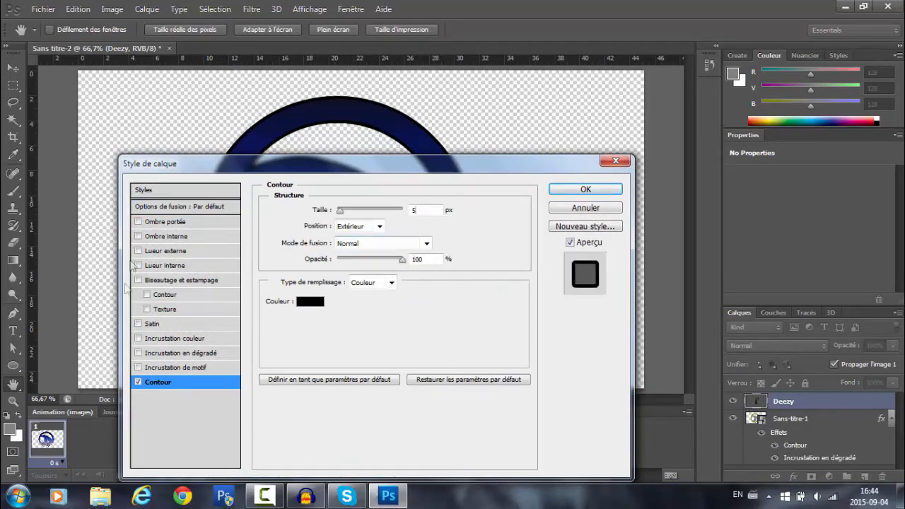
# - Add a linear gradient overlay at 90° to the DEEZY text, using a pale beige preset
pyautogui.click(185, 352)
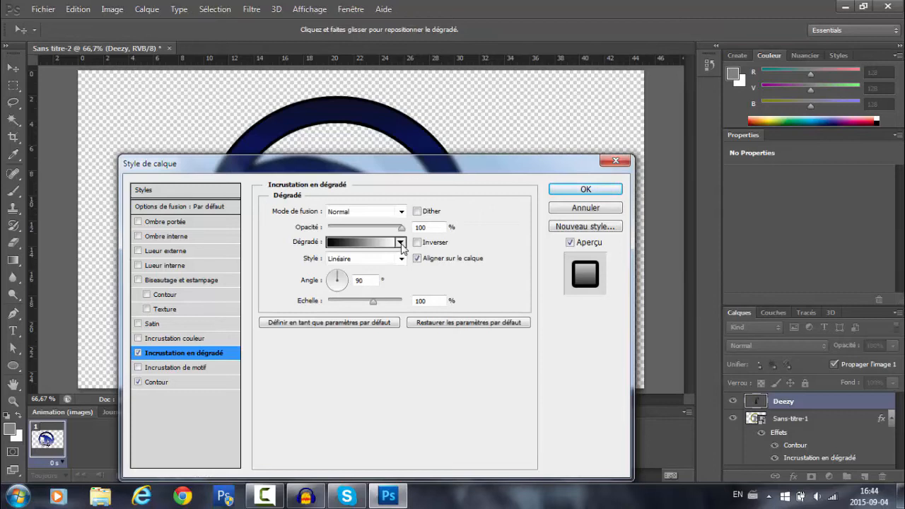
pyautogui.click(400, 242)
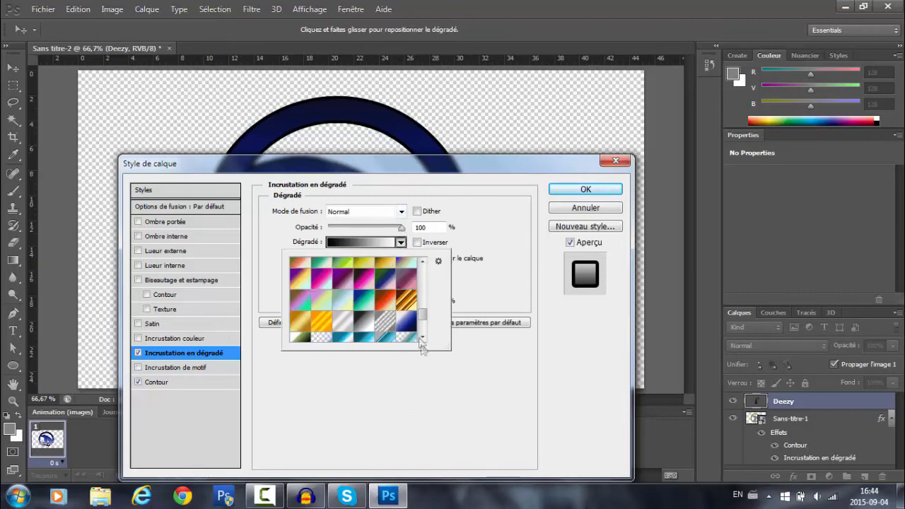
pyautogui.moveTo(423, 322); pyautogui.dragTo(424, 327)
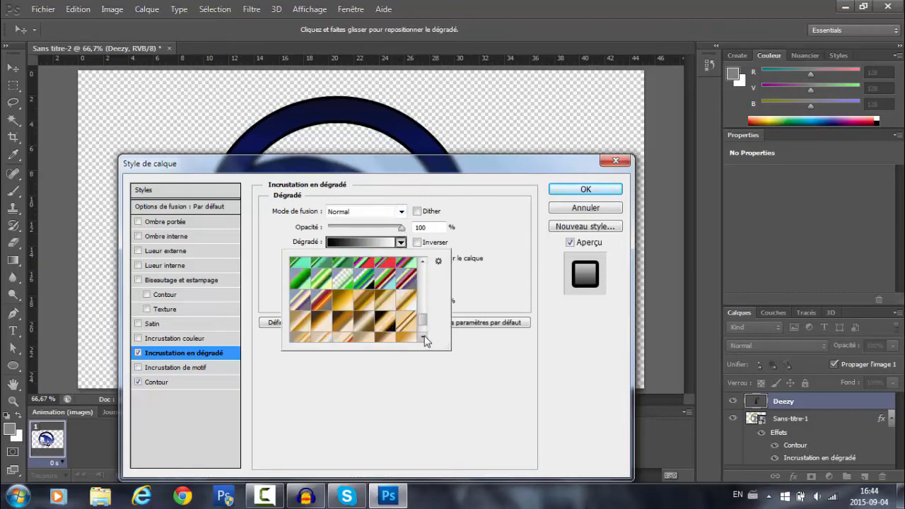
pyautogui.click(424, 337)
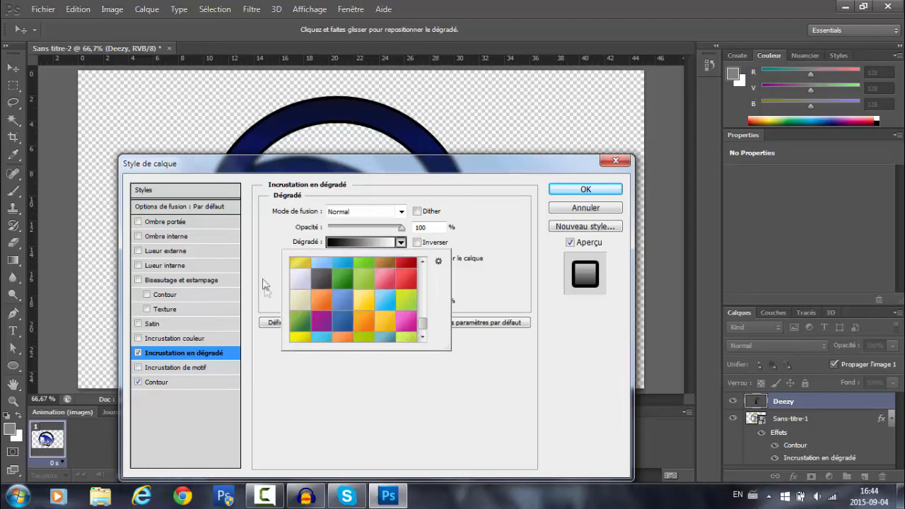
pyautogui.click(293, 302)
pyautogui.moveTo(327, 159); pyautogui.dragTo(327, 234)
# - Switch the DEEZY text's overlay to the pale lavender-white gradient preset and apply the layer style
pyautogui.click(399, 316)
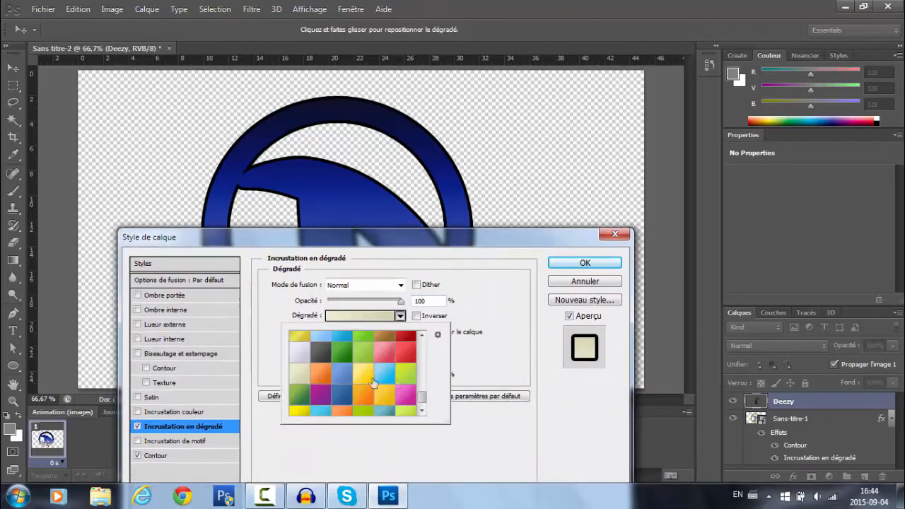
pyautogui.click(299, 352)
pyautogui.moveTo(340, 241); pyautogui.dragTo(368, 249)
pyautogui.click(428, 324)
pyautogui.click(428, 324)
pyautogui.click(621, 271)
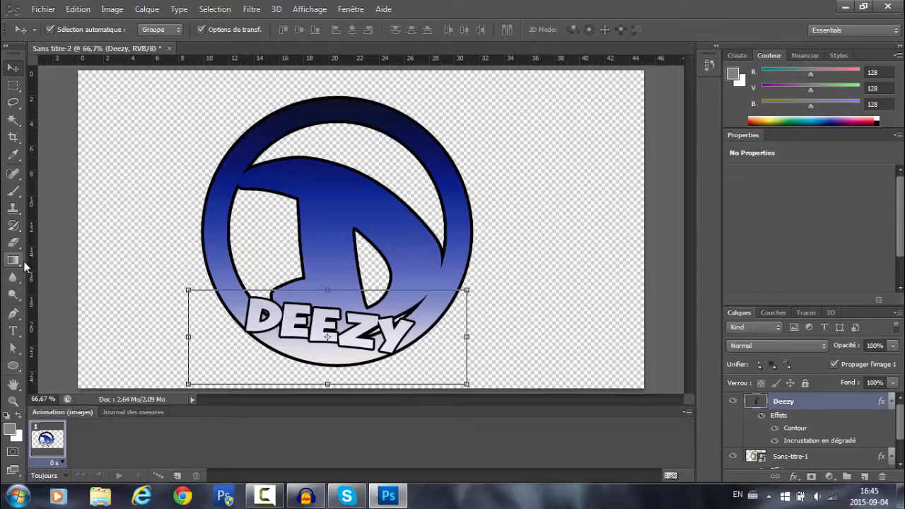
# - Draw a rectangle about 836 by 667 px around the logo and move its layer beneath all the logo layers
pyautogui.click(13, 370)
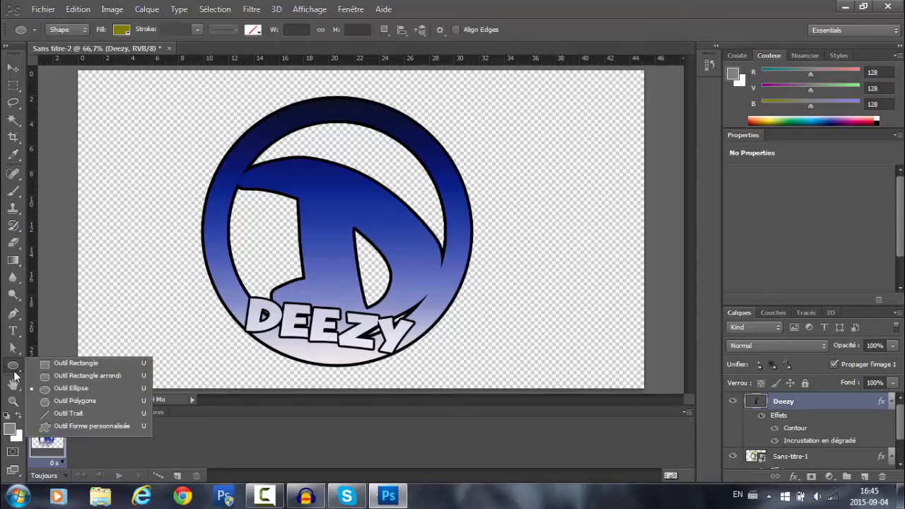
pyautogui.click(65, 364)
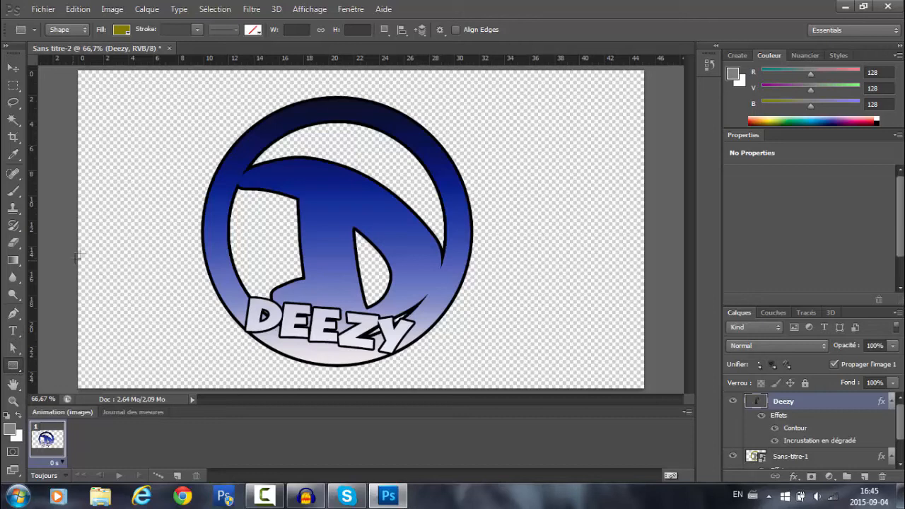
pyautogui.moveTo(168, 85); pyautogui.dragTo(538, 380)
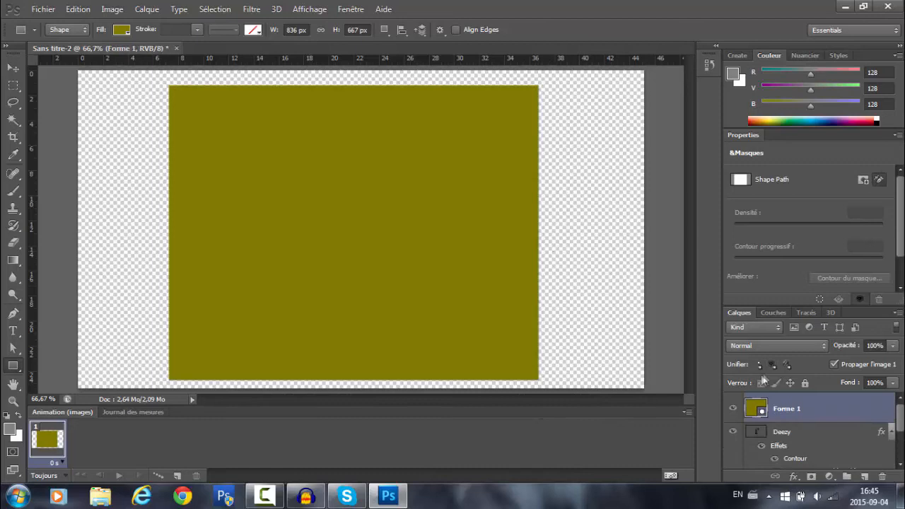
pyautogui.moveTo(830, 417); pyautogui.dragTo(814, 463)
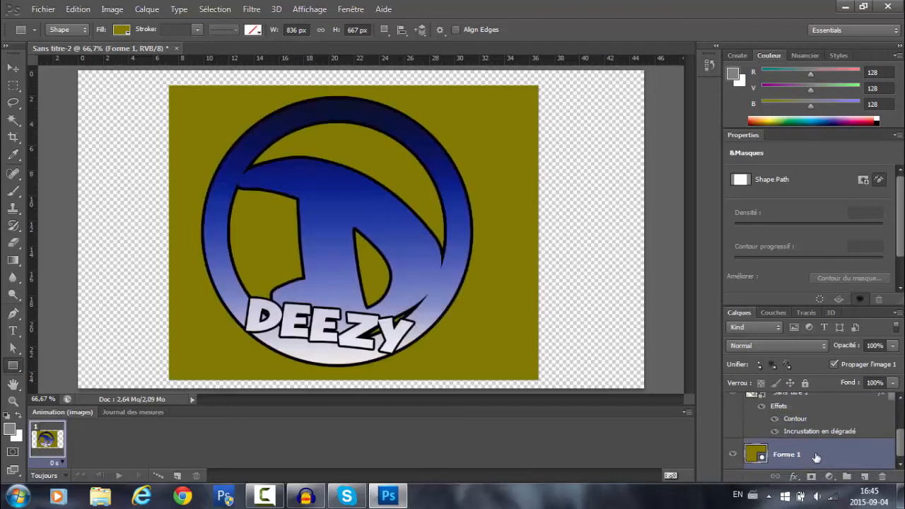
pyautogui.press('h')
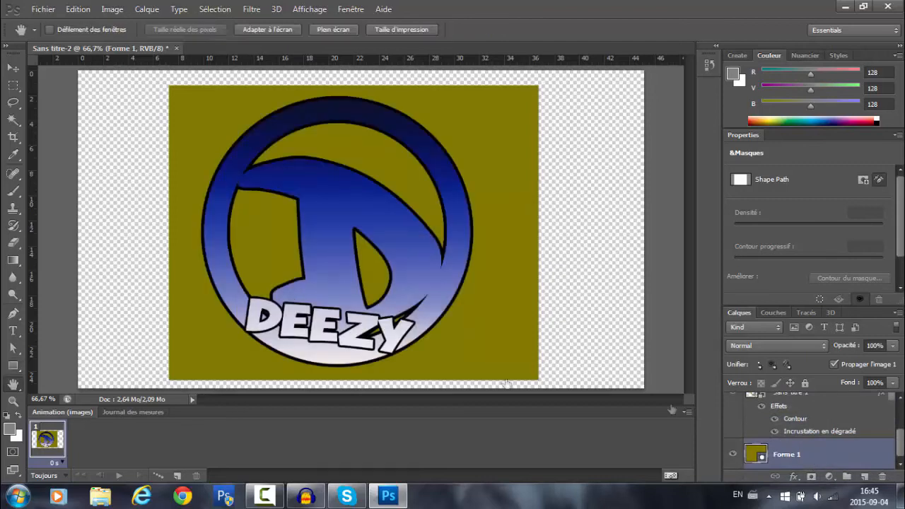
# - Add a linear gradient overlay at 90° with the pale beige preset to the background rectangle's layer style
pyautogui.doubleClick(817, 456)
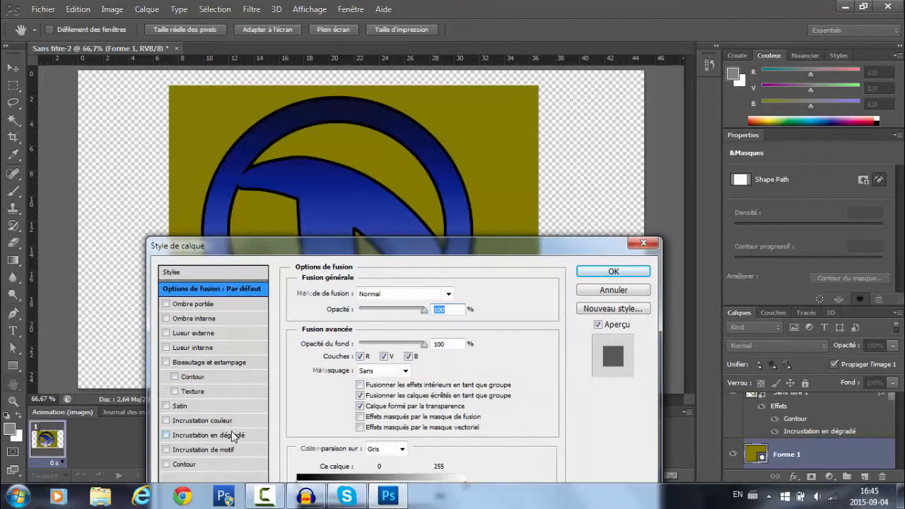
pyautogui.click(232, 435)
pyautogui.click(428, 325)
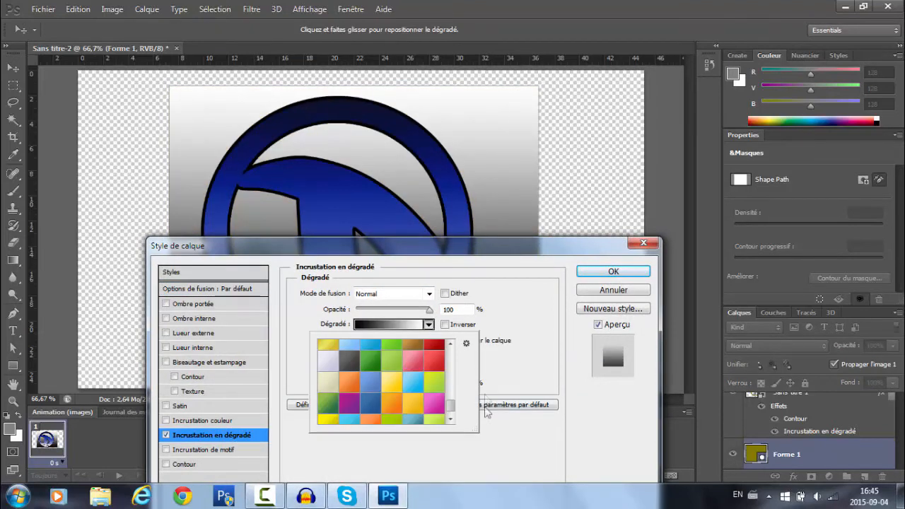
pyautogui.click(327, 382)
pyautogui.moveTo(457, 253); pyautogui.dragTo(436, 182)
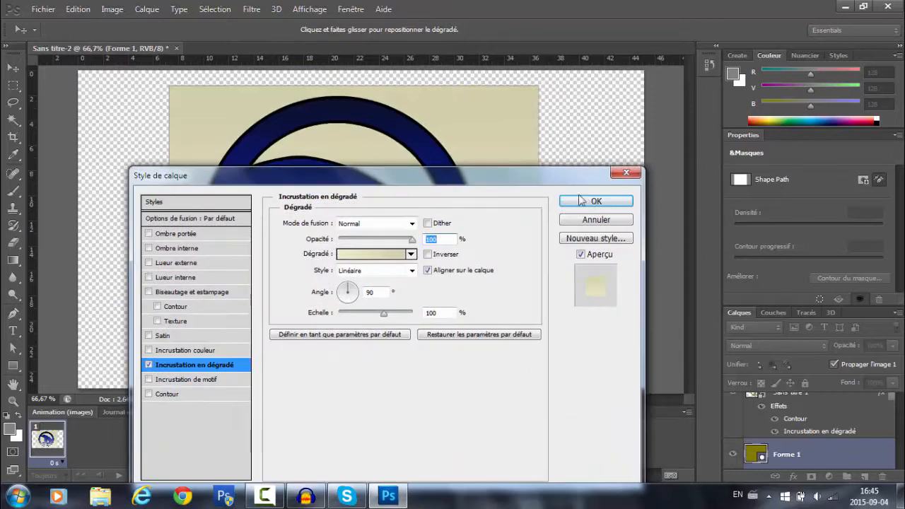
pyautogui.click(593, 201)
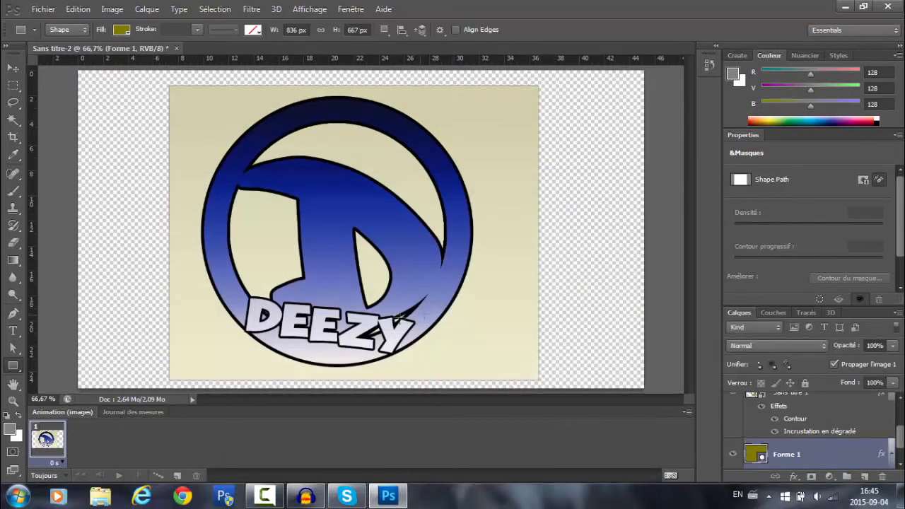
# - Try the pale lavender-white gradient preset on the background rectangle's overlay and return it to the pale beige preset
pyautogui.doubleClick(834, 456)
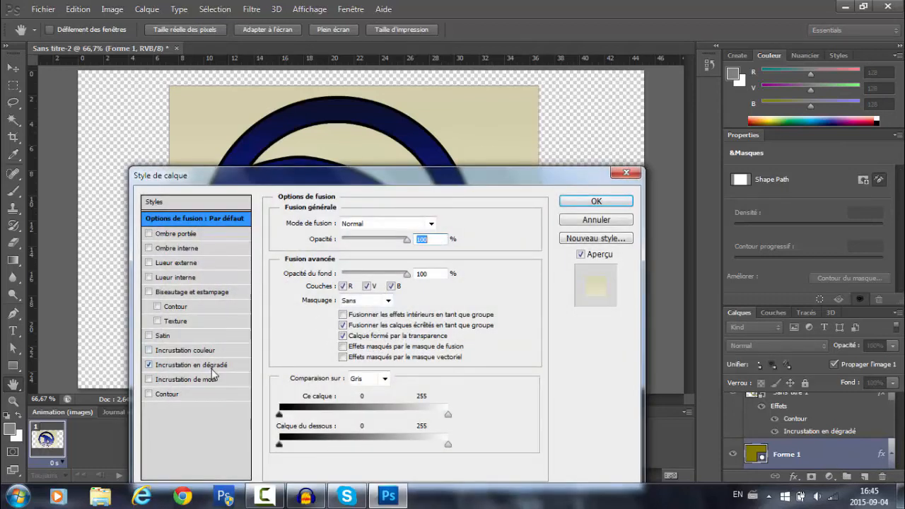
pyautogui.click(202, 365)
pyautogui.click(411, 254)
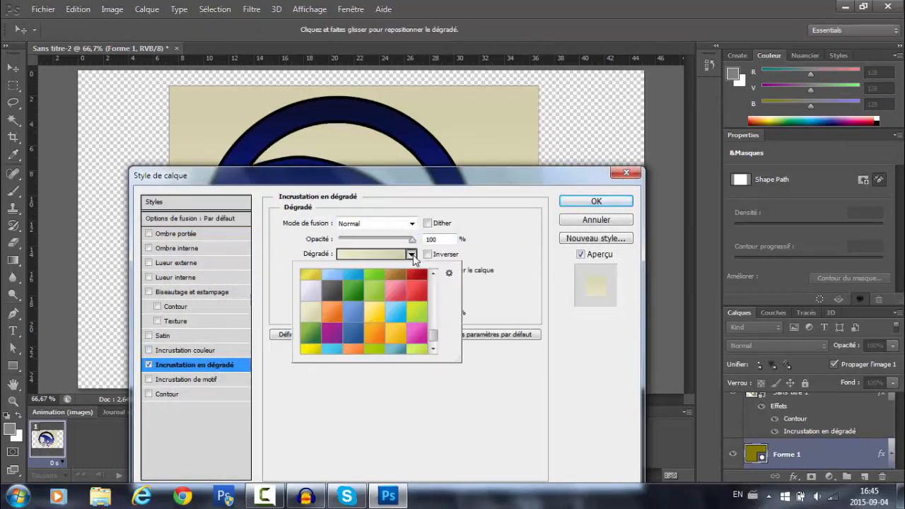
pyautogui.click(309, 291)
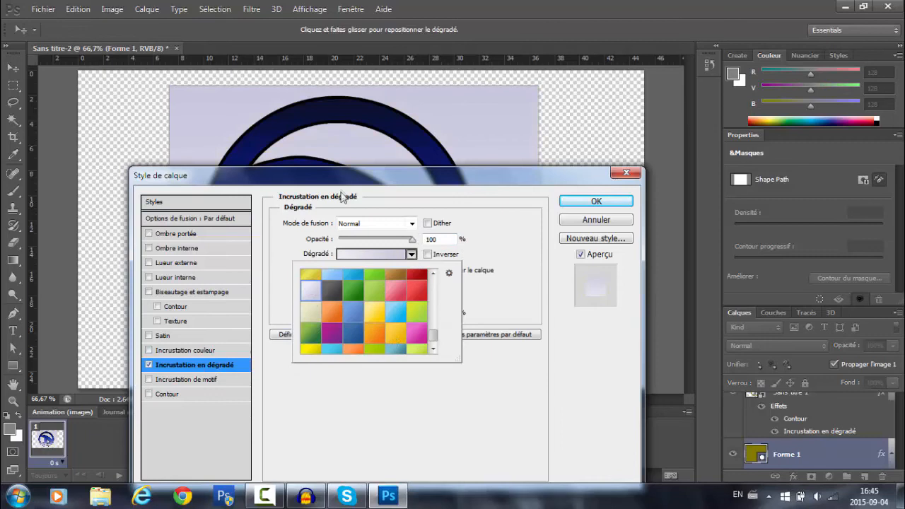
pyautogui.click(344, 205)
pyautogui.moveTo(345, 177); pyautogui.dragTo(361, 217)
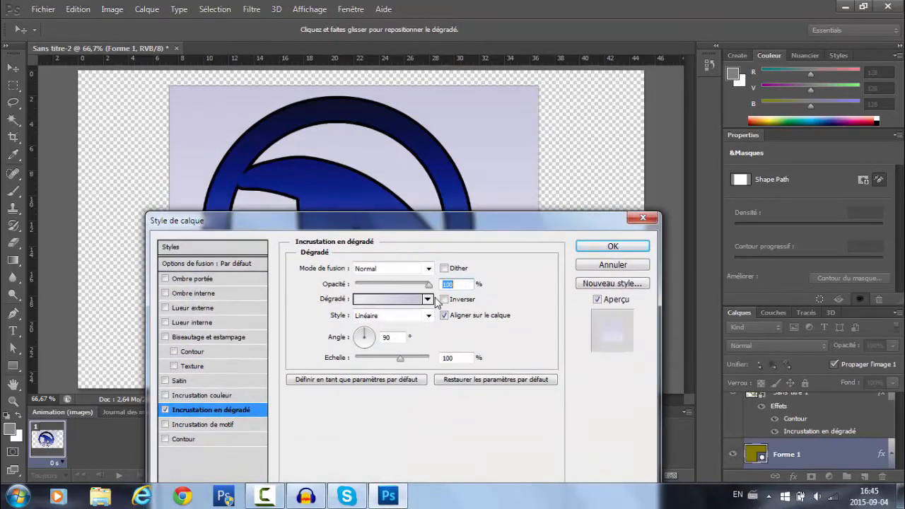
pyautogui.click(427, 299)
pyautogui.click(326, 355)
pyautogui.click(592, 245)
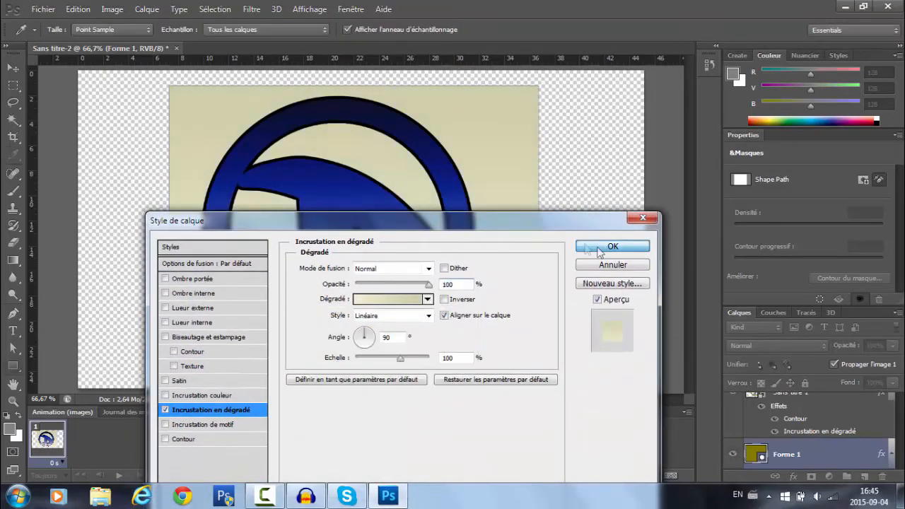
pyautogui.click(592, 245)
# - Save the logo as the JPEG copy Sans titre-2.jpg on the desktop and minimise the editor
pyautogui.click(43, 8)
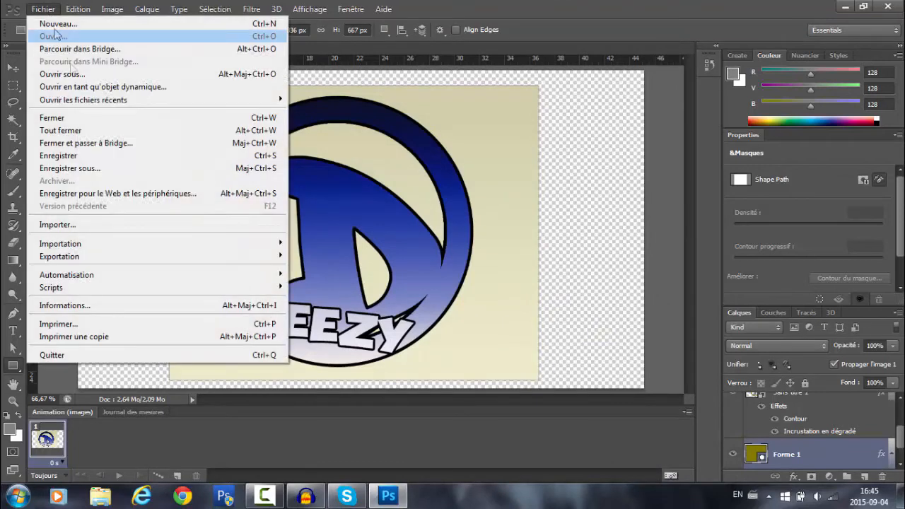
pyautogui.click(83, 156)
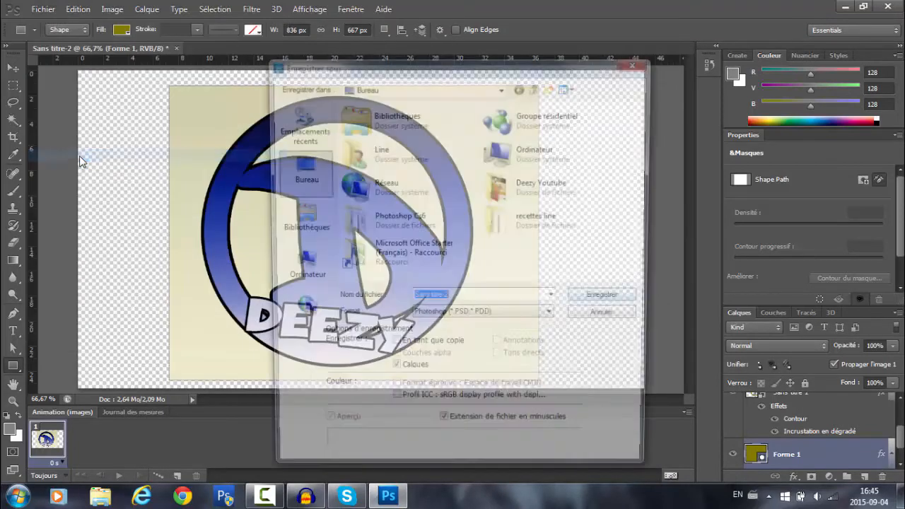
pyautogui.click(492, 316)
pyautogui.click(469, 205)
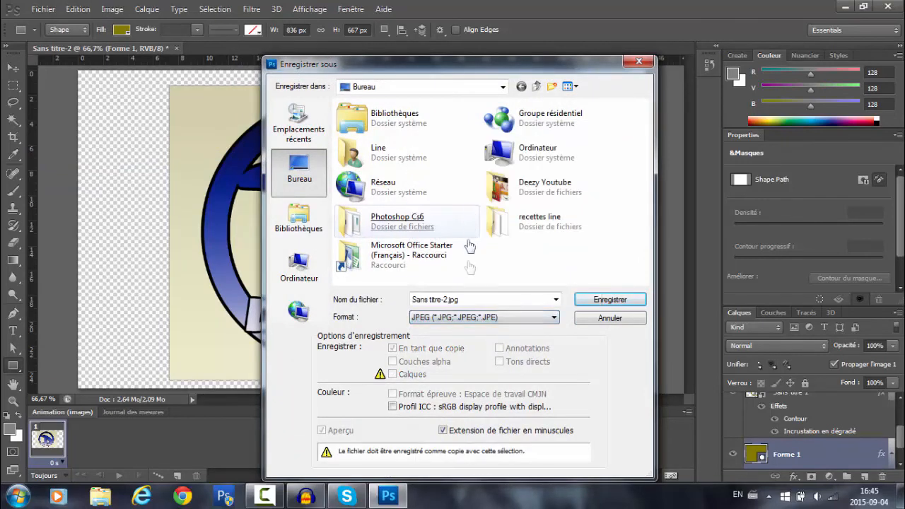
pyautogui.click(604, 300)
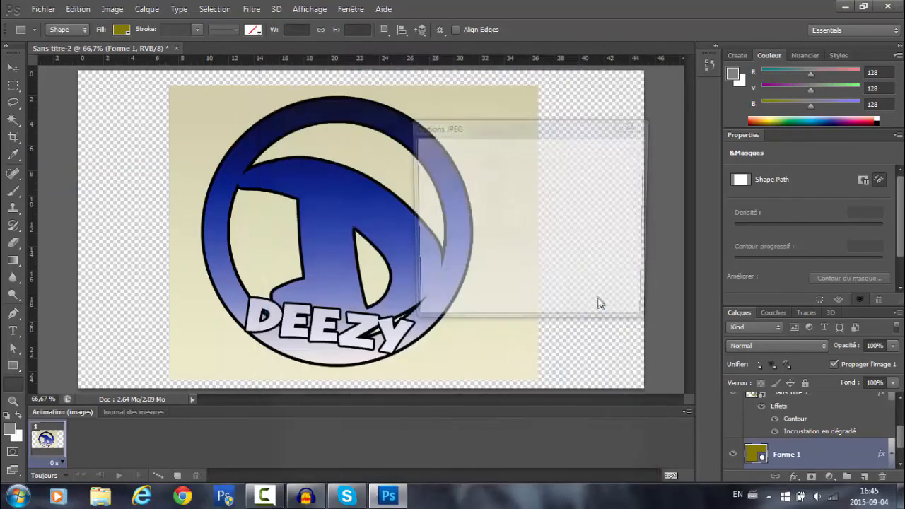
pyautogui.click(617, 149)
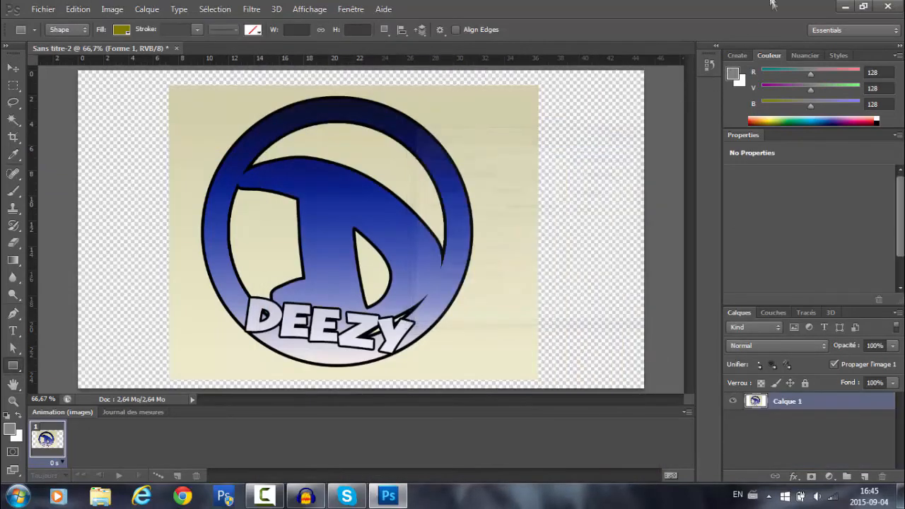
pyautogui.click(846, 6)
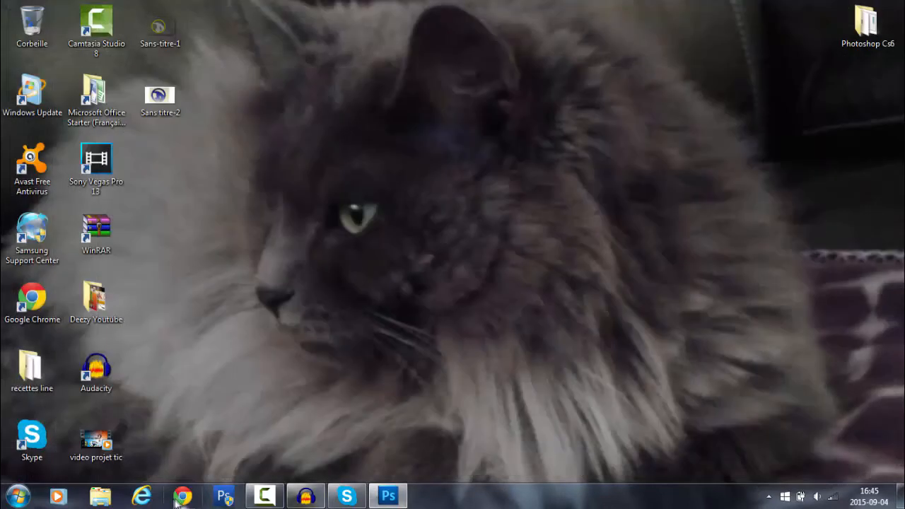
pyautogui.click(99, 497)
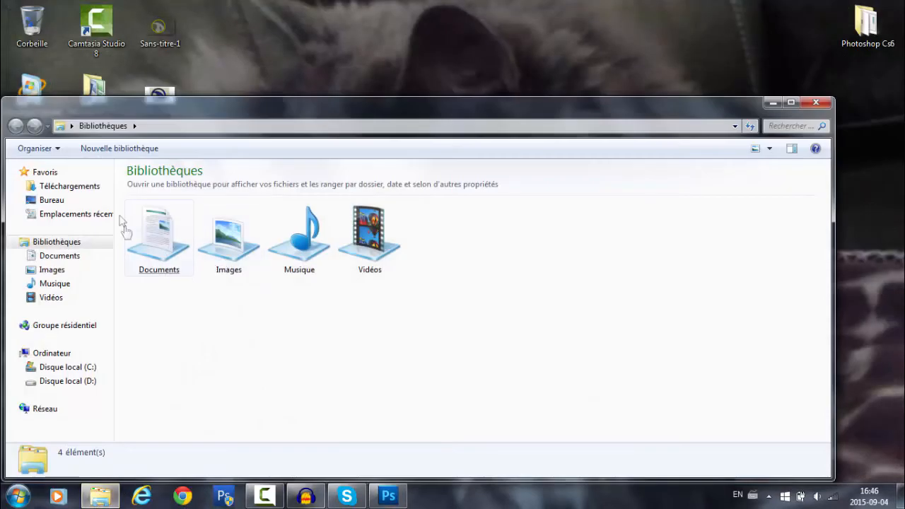
pyautogui.moveTo(223, 122); pyautogui.dragTo(229, 167)
pyautogui.click(816, 167)
# - Open the saved Sans titre-2 image from the desktop to check the exported logo, and close the viewer
pyautogui.doubleClick(162, 101)
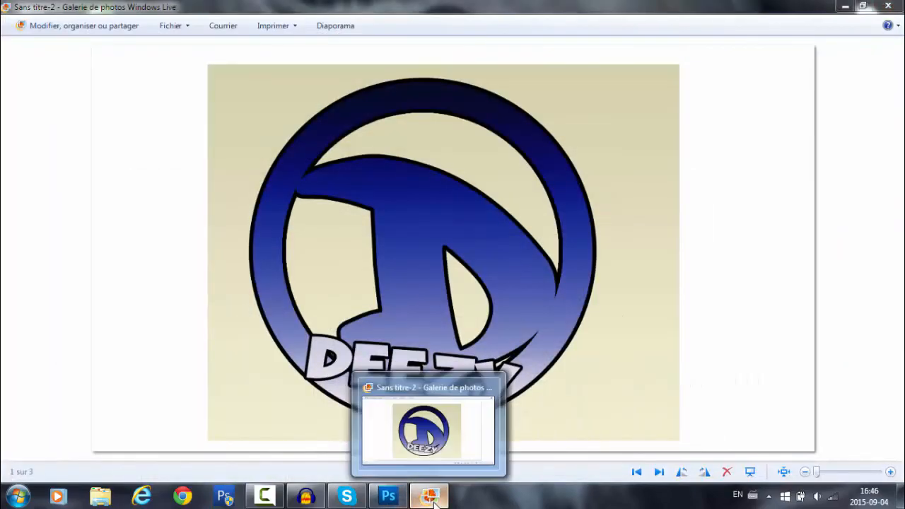
pyautogui.click(434, 502)
pyautogui.click(433, 503)
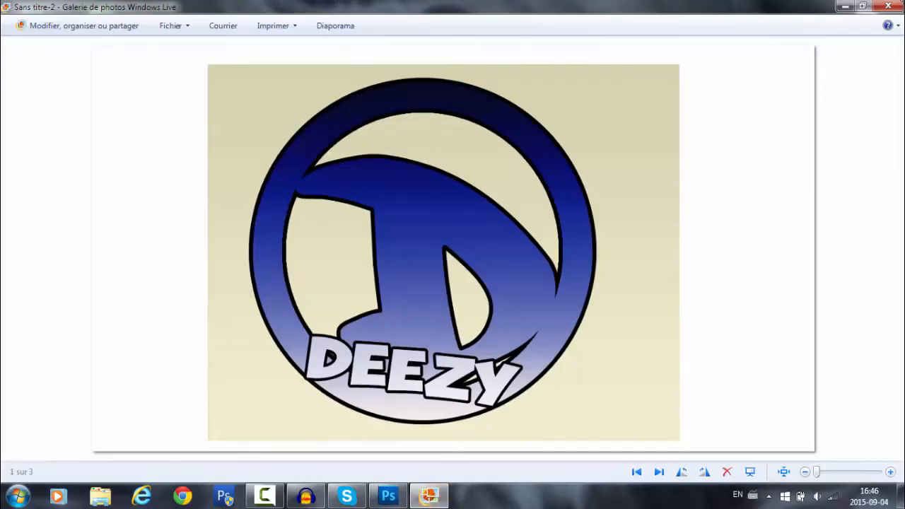
pyautogui.click(899, 7)
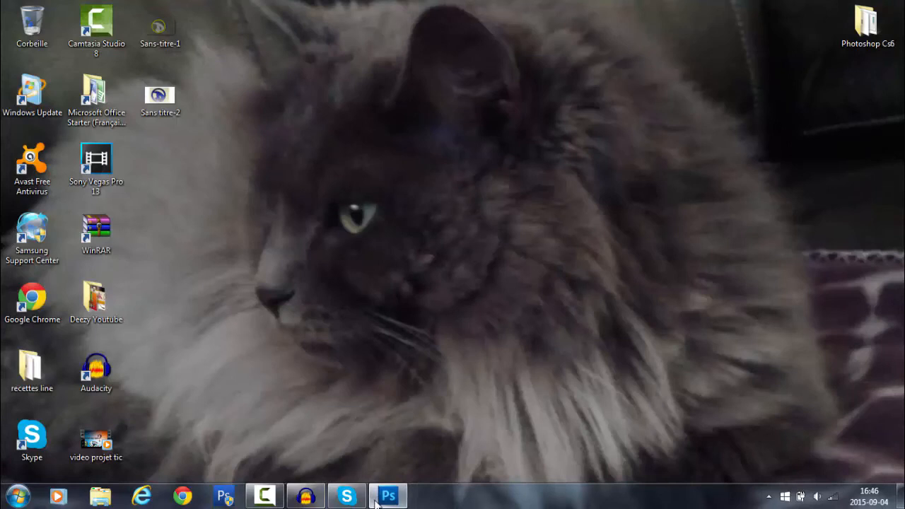
pyautogui.click(387, 499)
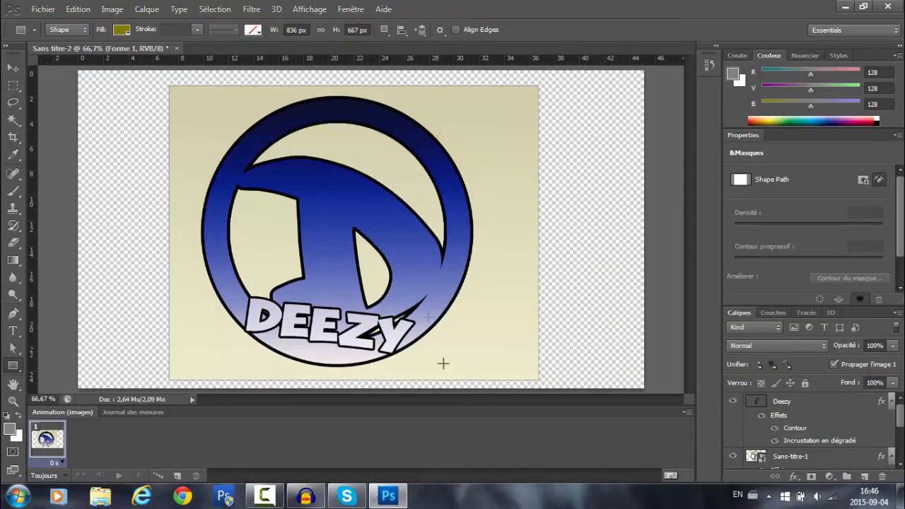
pyautogui.moveTo(690, 3); pyautogui.dragTo(798, 49)
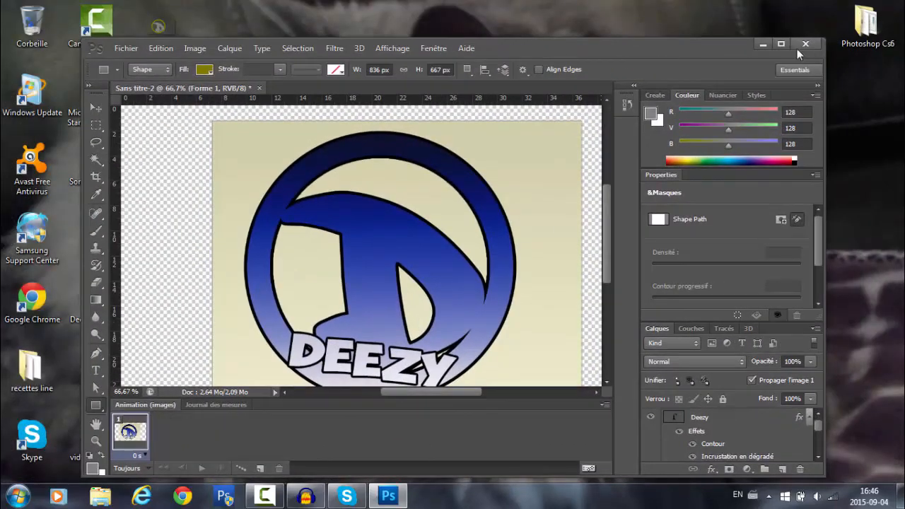
pyautogui.click(781, 43)
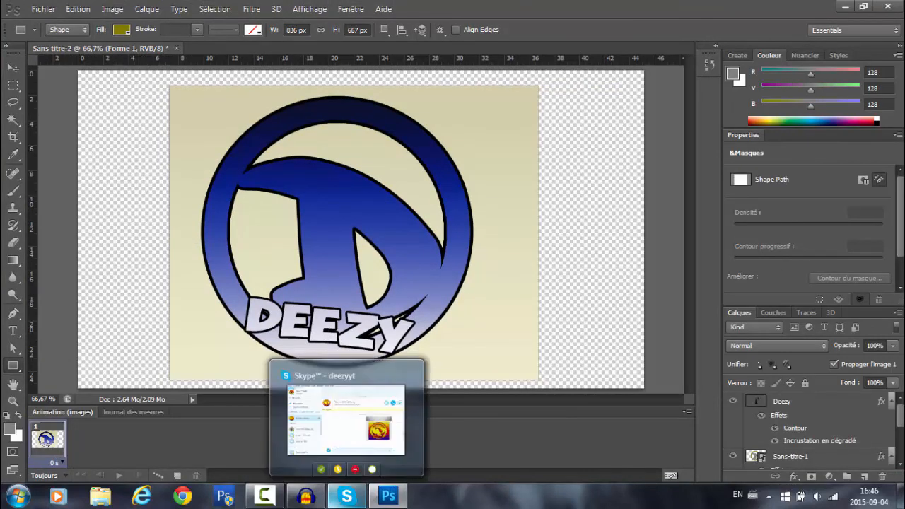
pyautogui.moveTo(305, 496)
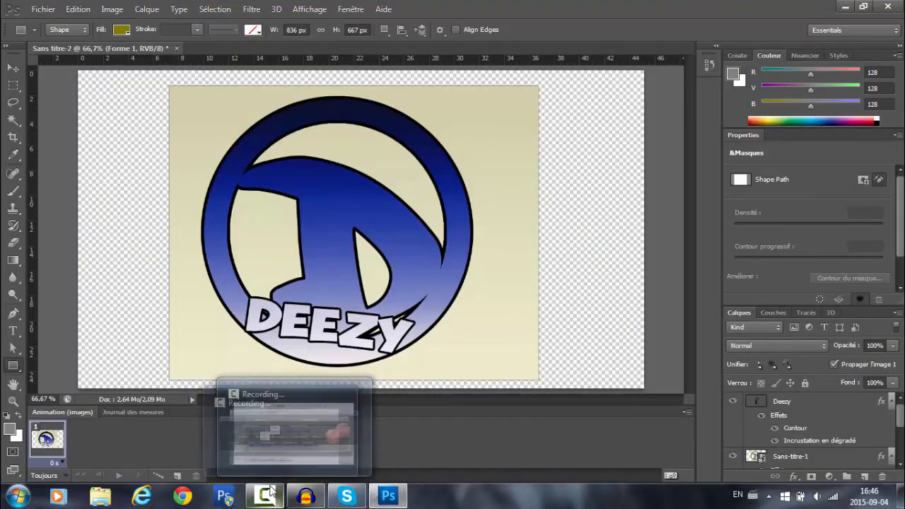
pyautogui.click(305, 499)
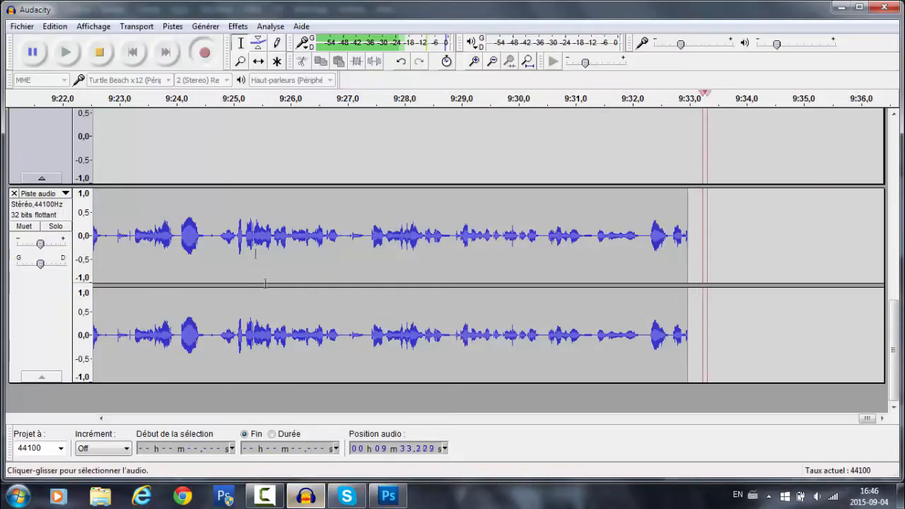
pyautogui.click(99, 53)
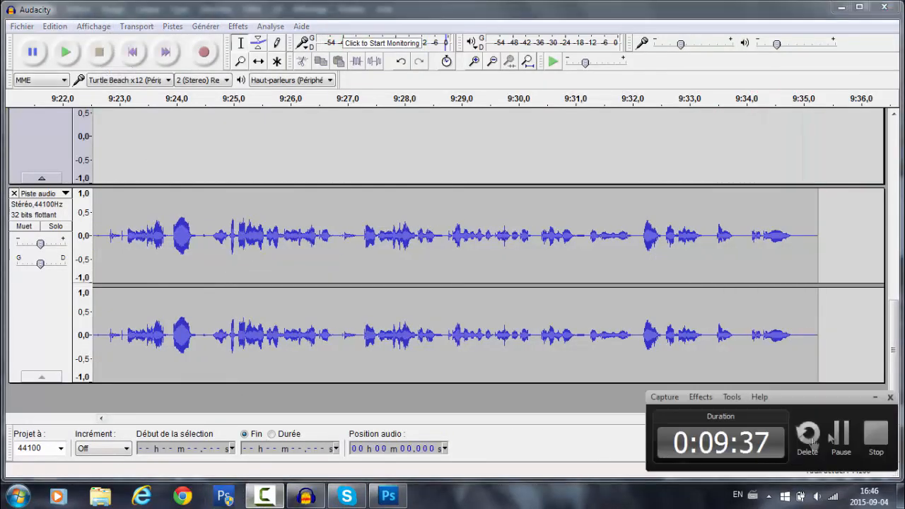
pyautogui.click(875, 434)
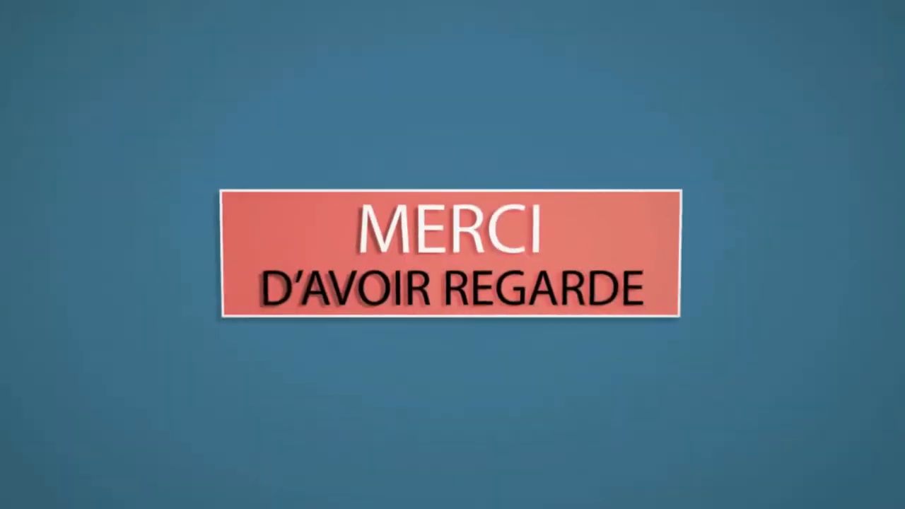